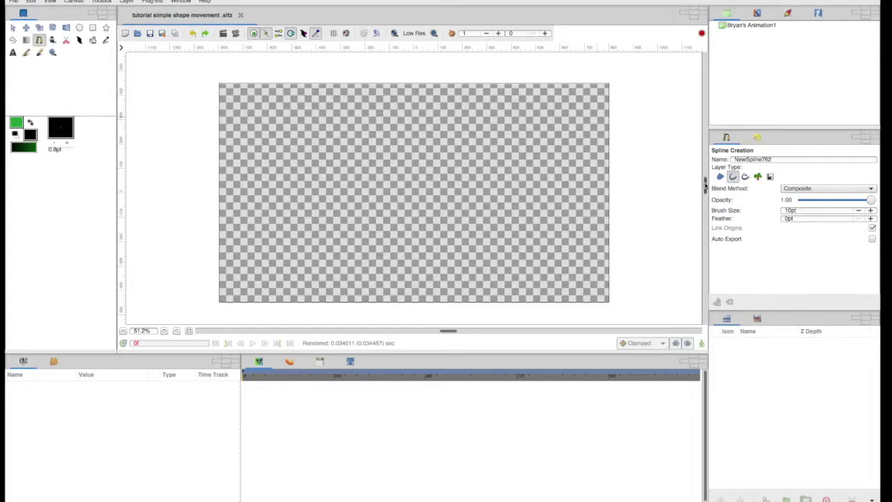
- Set the spline to create a green region with a black outline, and trace the creature's curved back and thin wavy tail
click(719, 177)
click(30, 122)
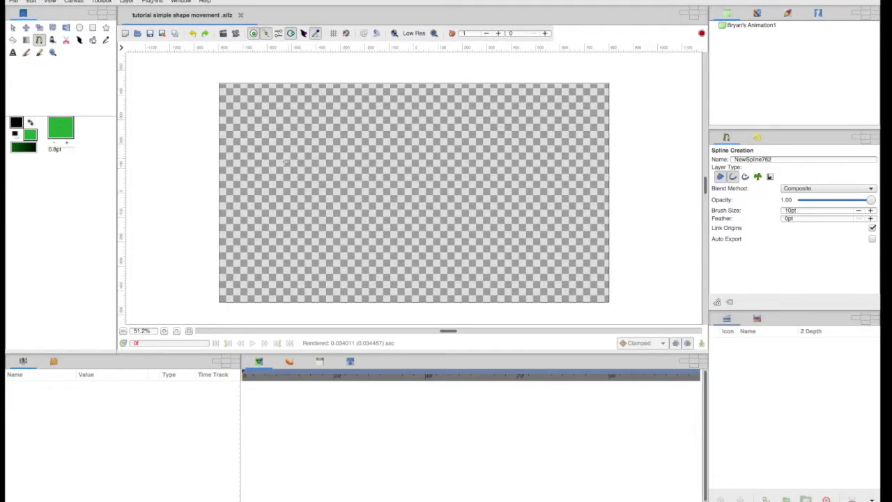
click(294, 150)
drag(361, 136, 382, 136)
drag(450, 148, 455, 148)
drag(492, 188, 493, 188)
click(487, 202)
click(495, 212)
drag(552, 189, 554, 191)
click(574, 219)
click(604, 212)
click(581, 230)
click(550, 201)
click(520, 202)
click(488, 223)
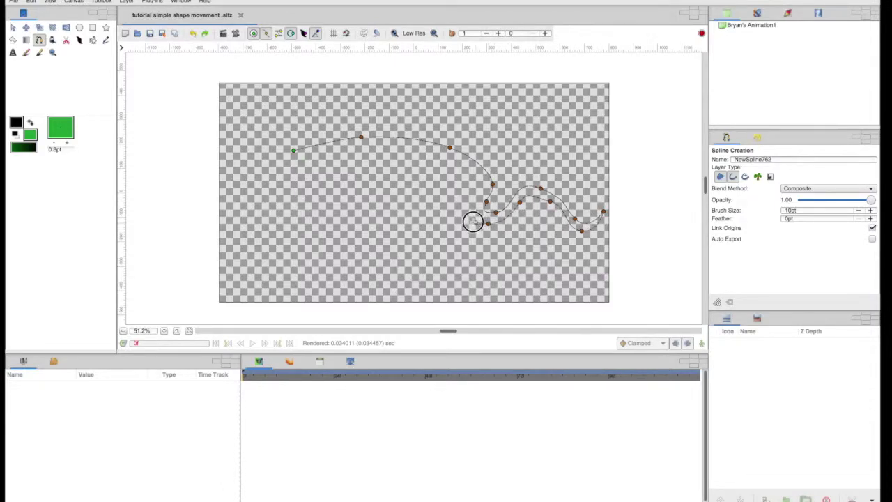
- Trace the belly, open mouth and snout, loop the spline into a closed shape, and save the file
click(467, 219)
click(441, 237)
click(382, 233)
click(348, 217)
click(319, 195)
click(346, 184)
click(309, 181)
click(257, 161)
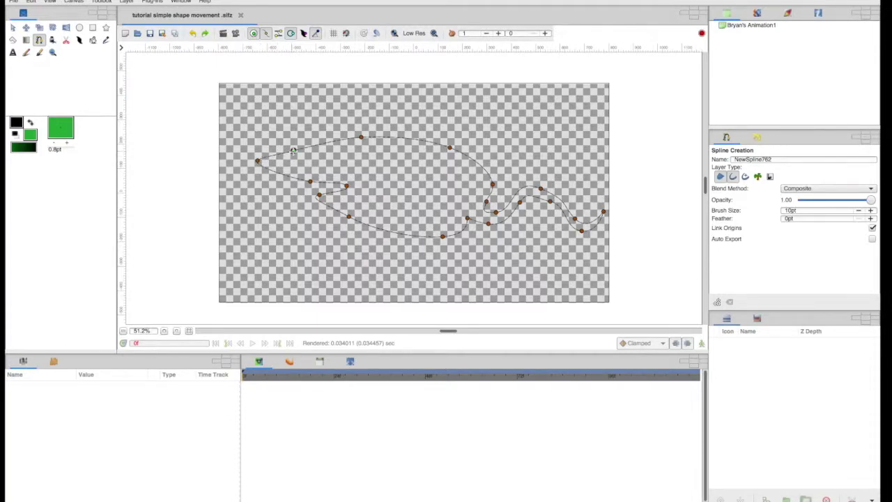
right_click(293, 150)
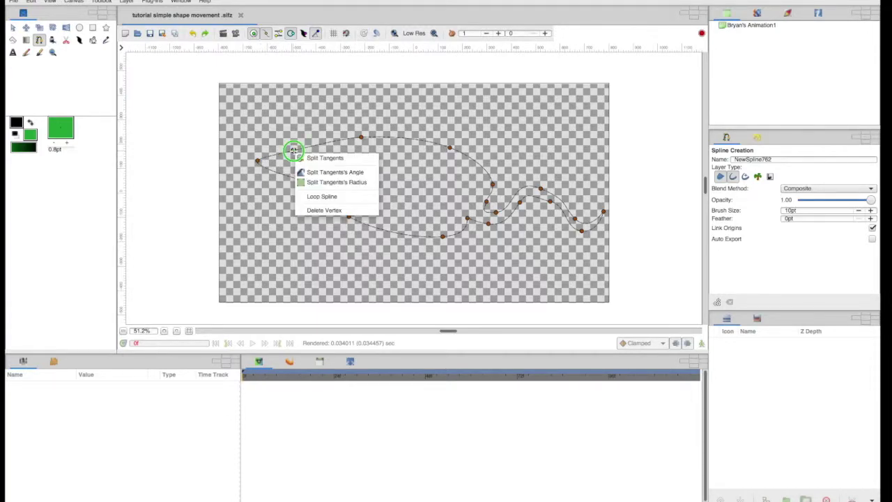
click(318, 196)
click(13, 28)
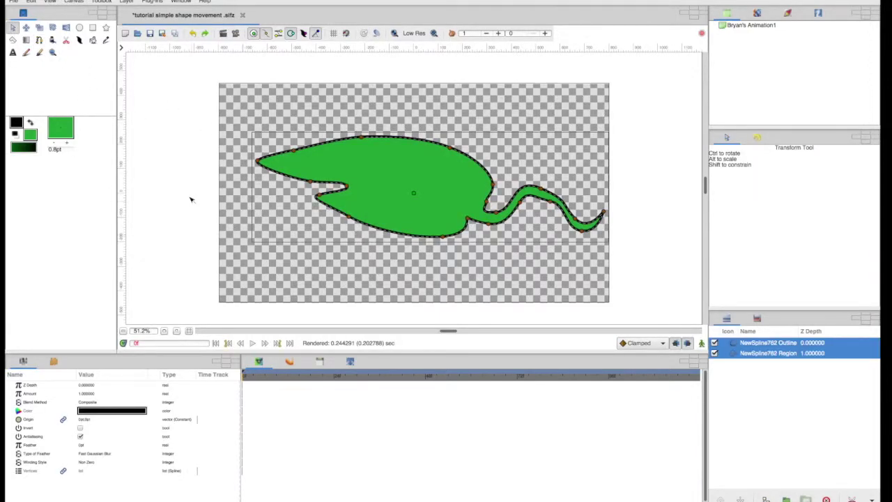
key(ctrl+s)
- Select the region layer and move the whole shape slightly down and to the right by its origin
click(191, 131)
click(403, 184)
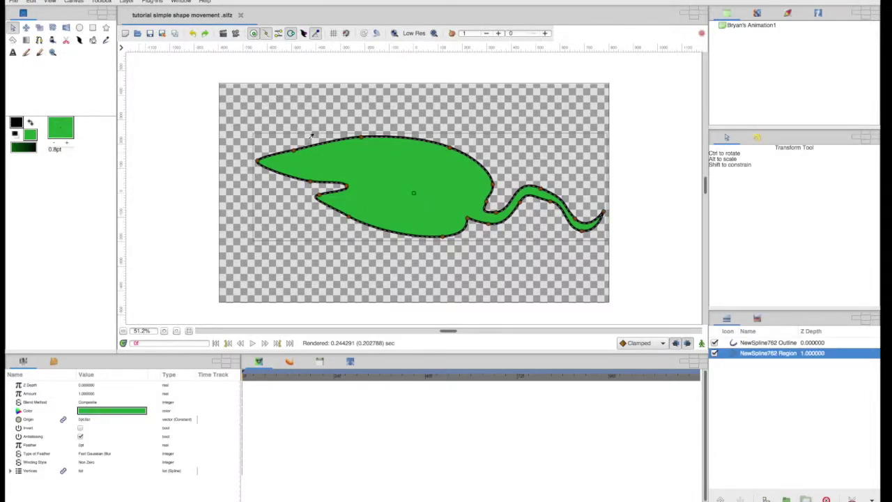
click(272, 209)
click(415, 194)
click(767, 343)
click(767, 353)
drag(413, 193, 419, 213)
- Try pulling two vertices on the creature's back upward, undoing each change
drag(365, 158, 374, 126)
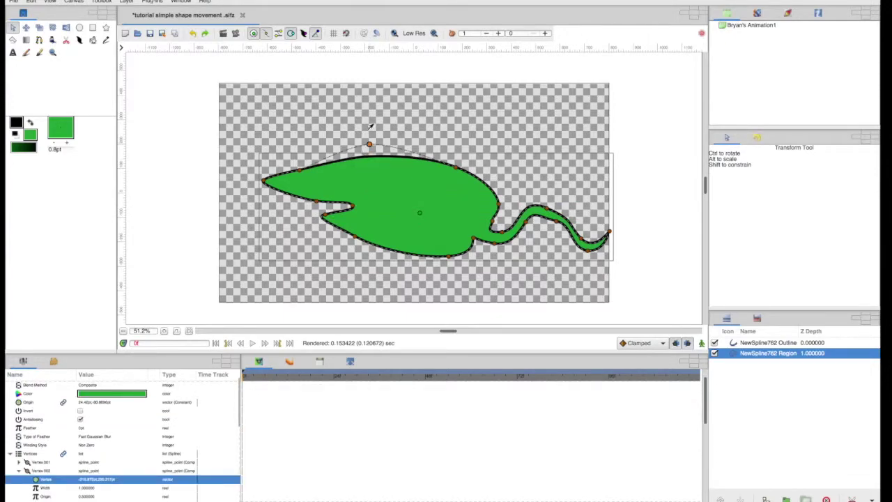
key(ctrl+z)
key(ctrl+s)
drag(456, 168, 461, 133)
key(ctrl+z)
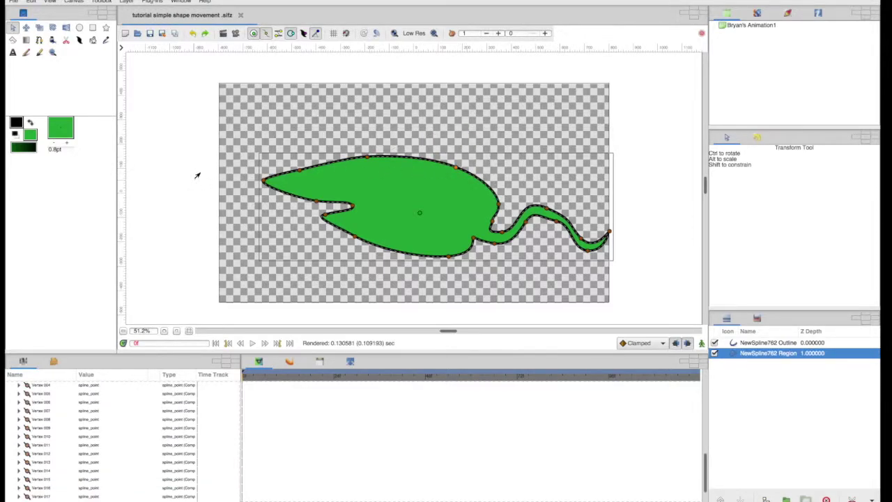
- Move the shape up and to the left by its origin and change the region's fill colour to teal green
drag(419, 212, 397, 197)
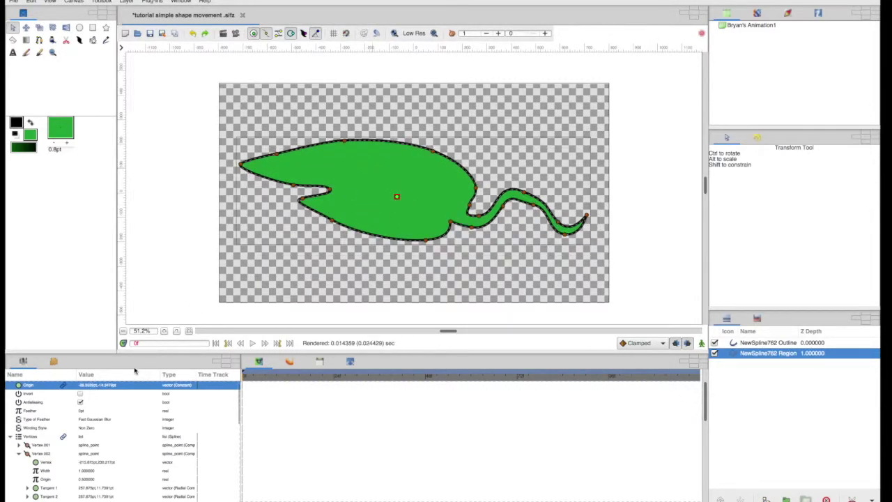
scroll(87, 404, up, 2)
double_click(111, 410)
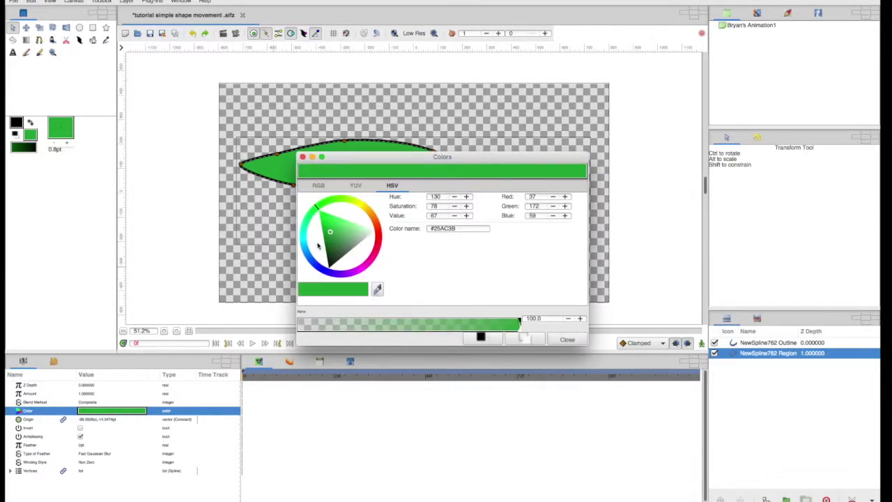
click(303, 242)
click(557, 339)
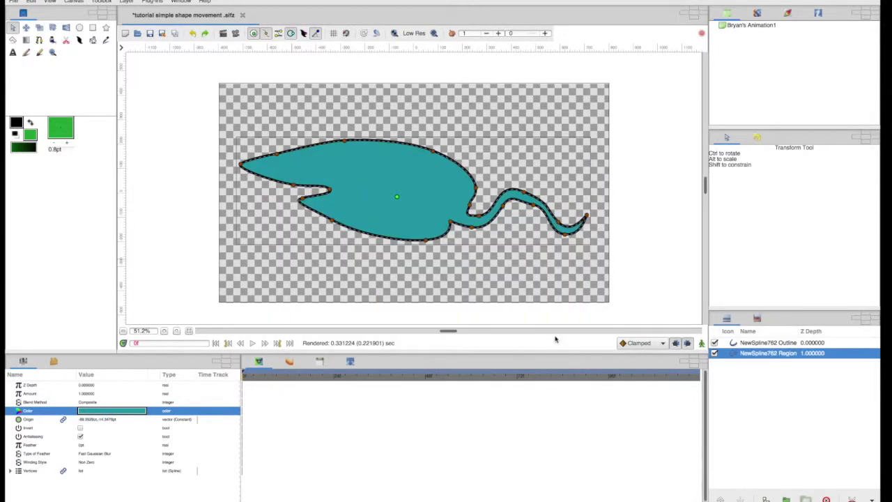
double_click(120, 411)
click(304, 237)
click(567, 340)
- Try an amount of 0.5 on the region layer, and set it back to 1
click(84, 394)
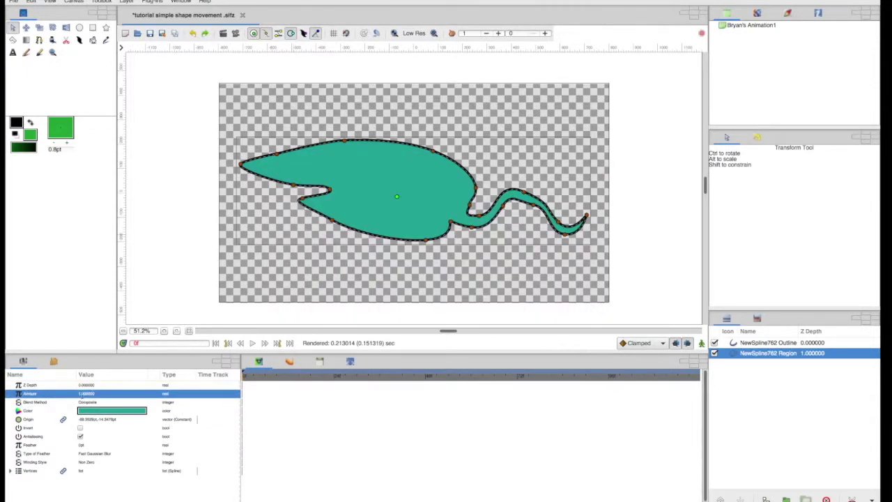
text(0.5)
key(Return)
click(85, 393)
text(1)
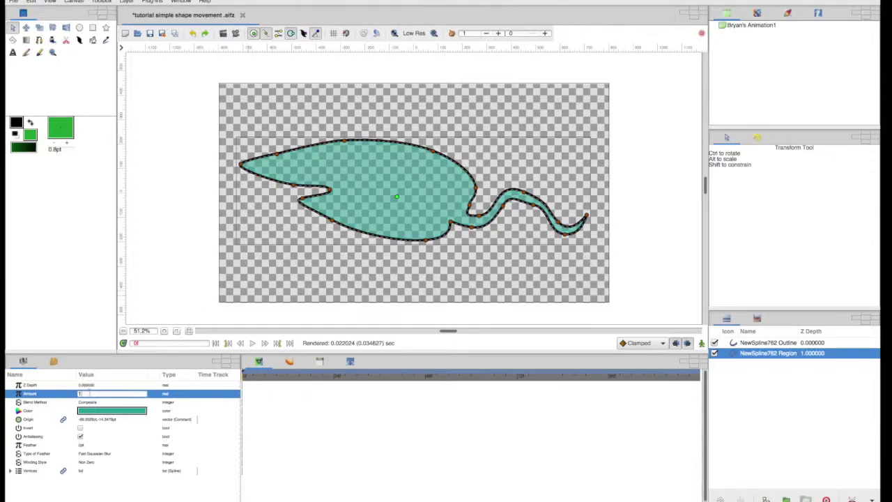
key(Return)
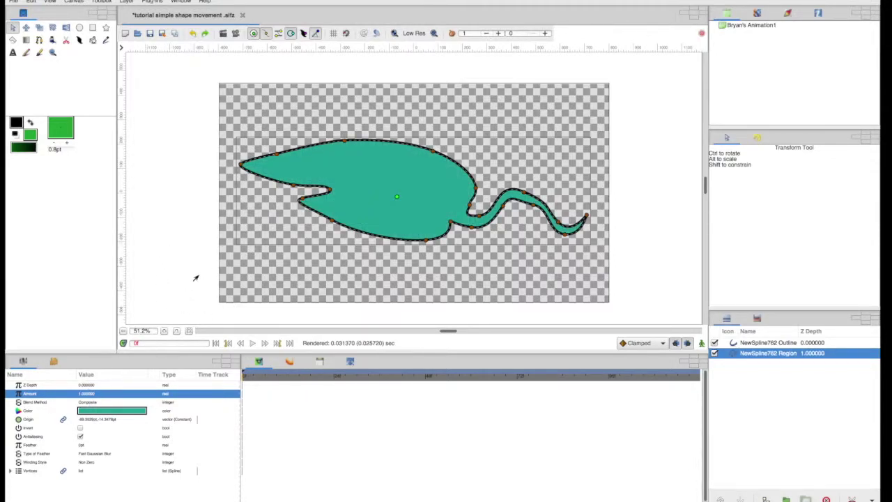
- Select the outline layer, try a feather of 8 pt, and reset the feather to 0 pt
click(780, 342)
click(84, 444)
text(8)
key(Return)
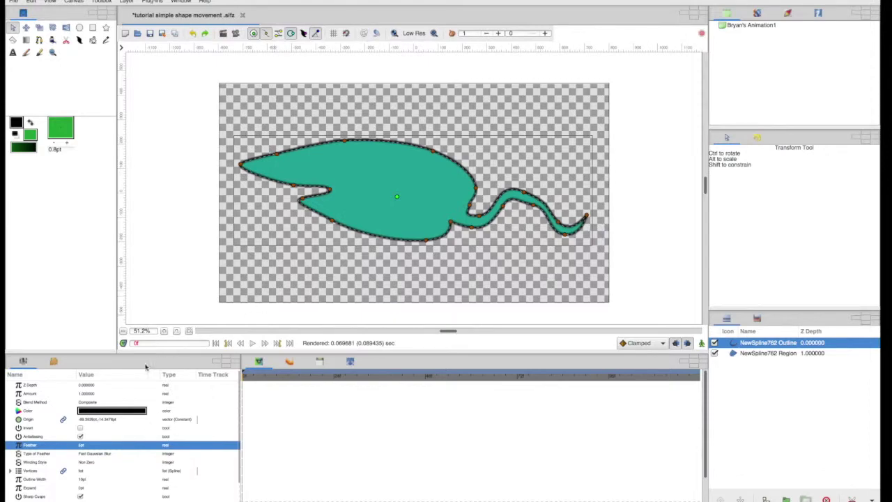
click(83, 444)
text(0)
key(Return)
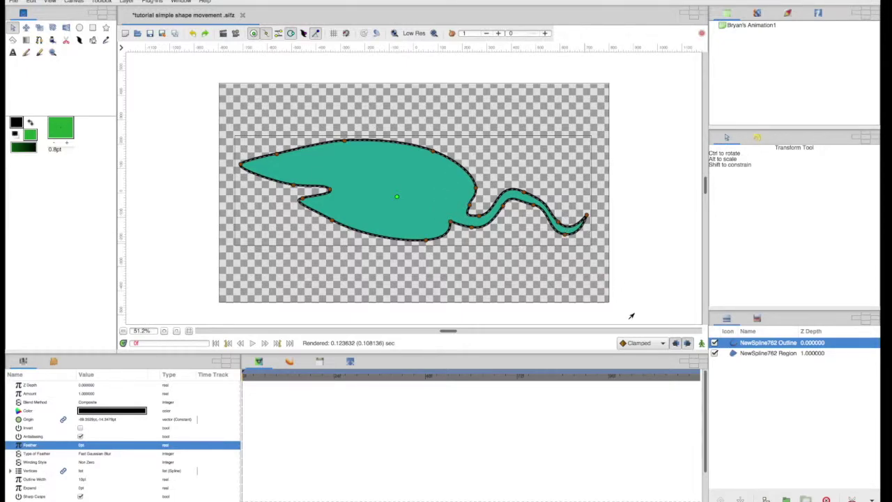
- Toggle animate editing mode a few times and leave it turned on
click(702, 345)
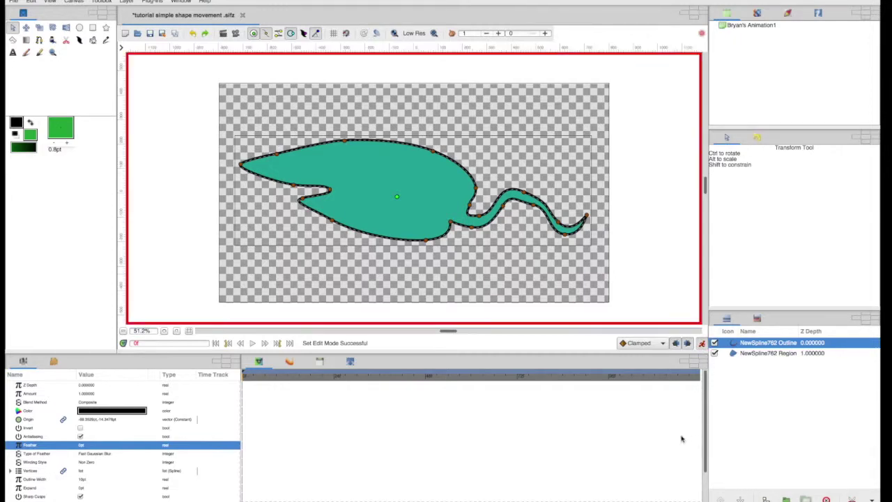
click(702, 343)
click(702, 343)
click(702, 343)
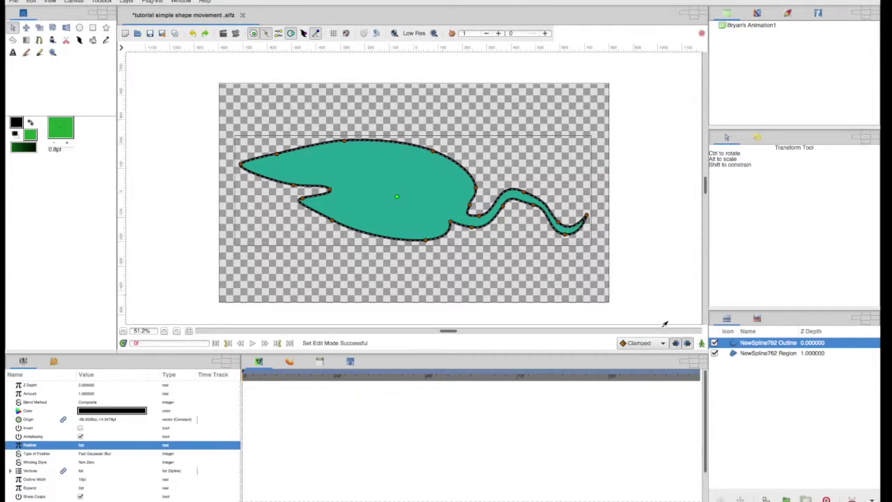
click(702, 343)
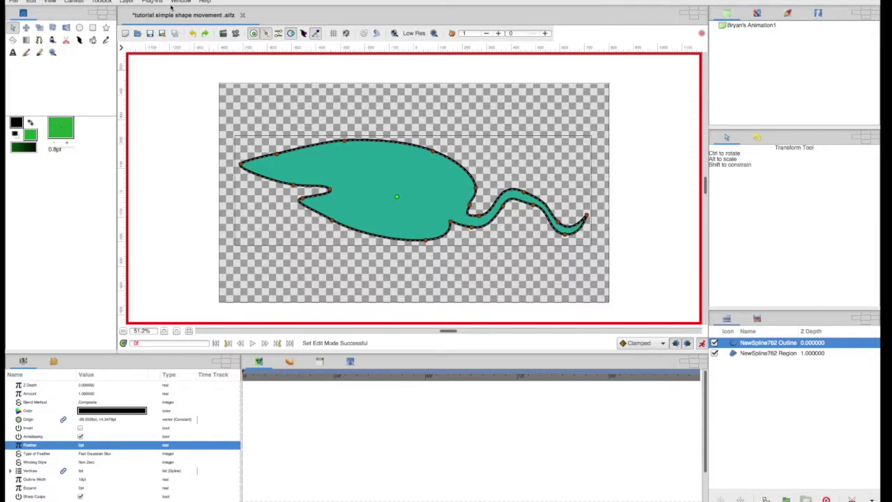
- Check the available workspace layouts and show the list of keyframes
click(180, 1)
mouse_move(184, 11)
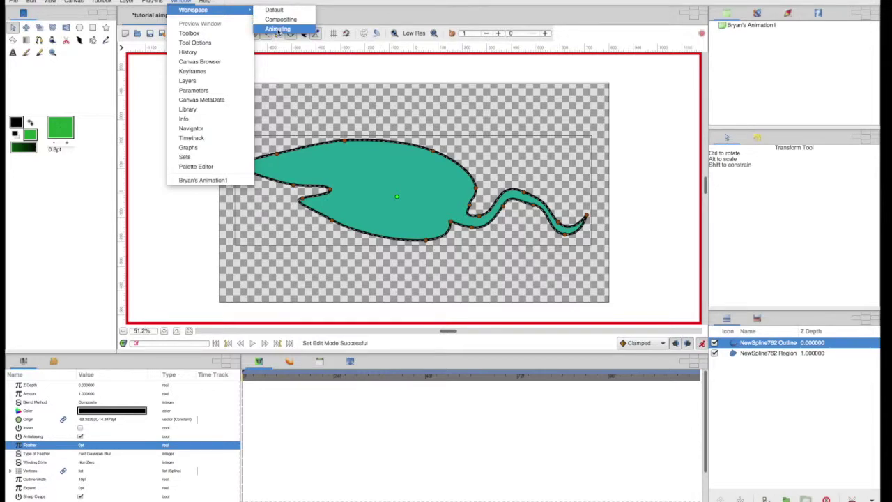
click(187, 2)
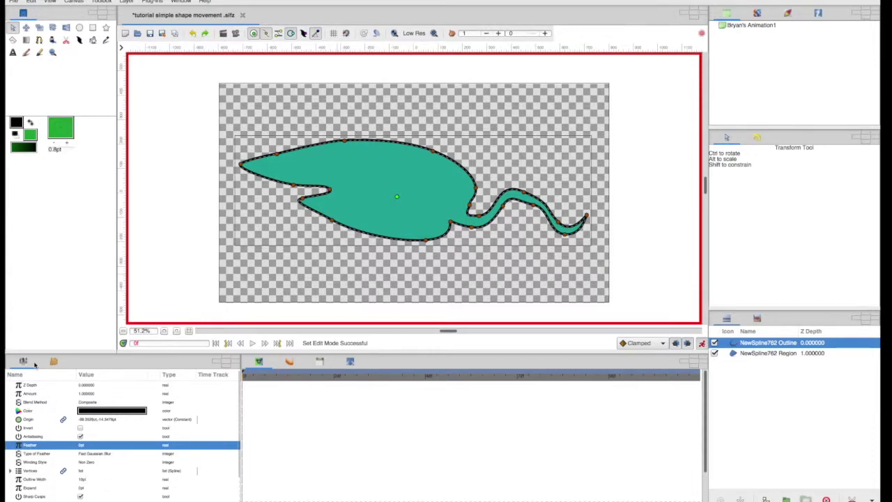
click(55, 361)
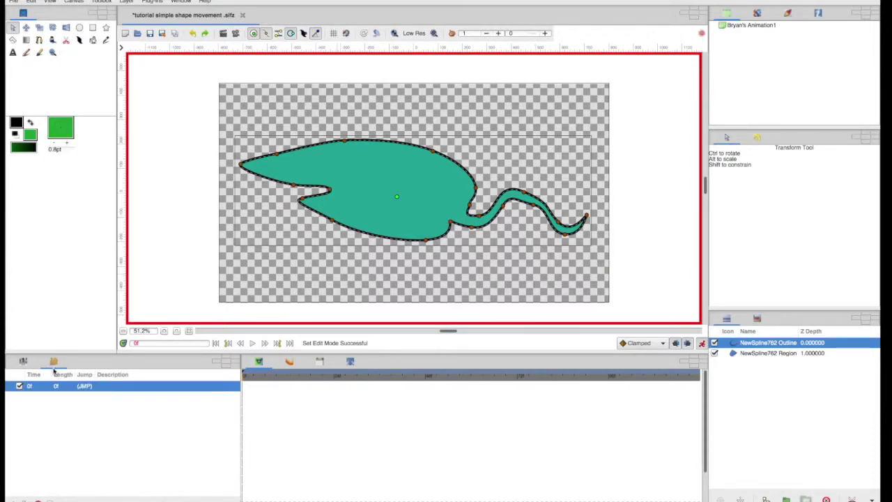
drag(71, 354, 71, 347)
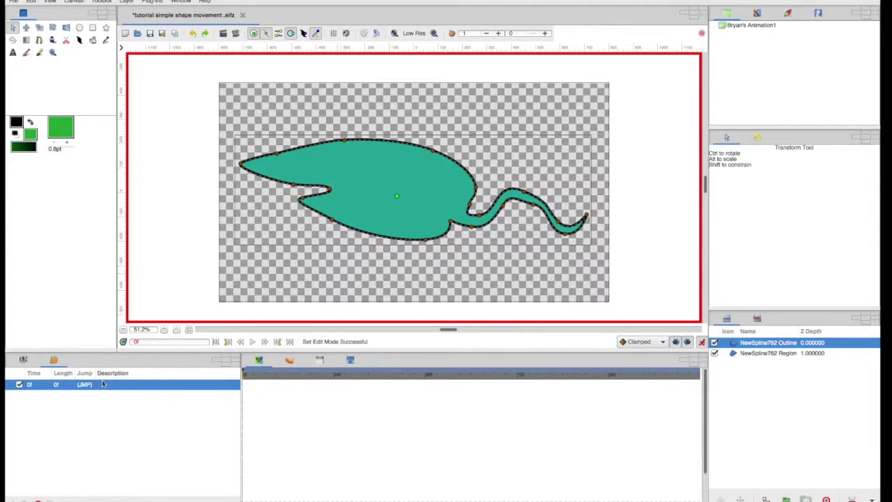
- Try shifting the first keyframe to frame 4, set its time back to 0f, and return to frame 0
click(335, 379)
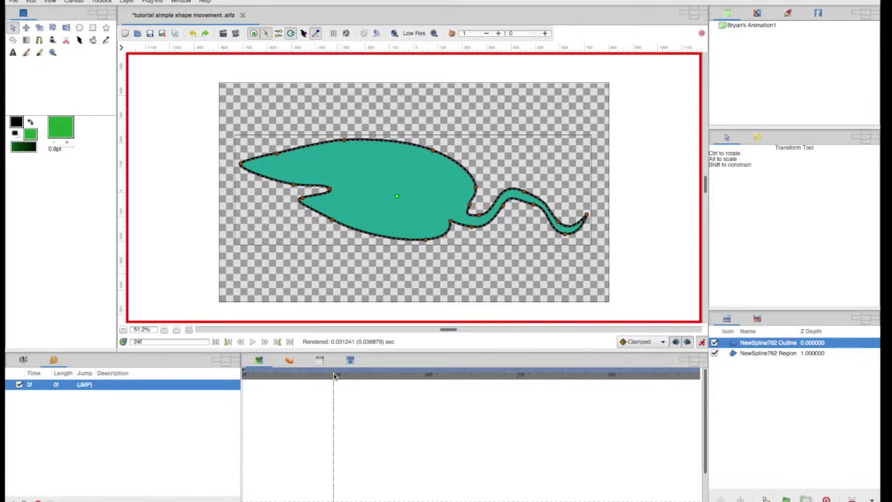
click(244, 372)
drag(244, 373, 257, 374)
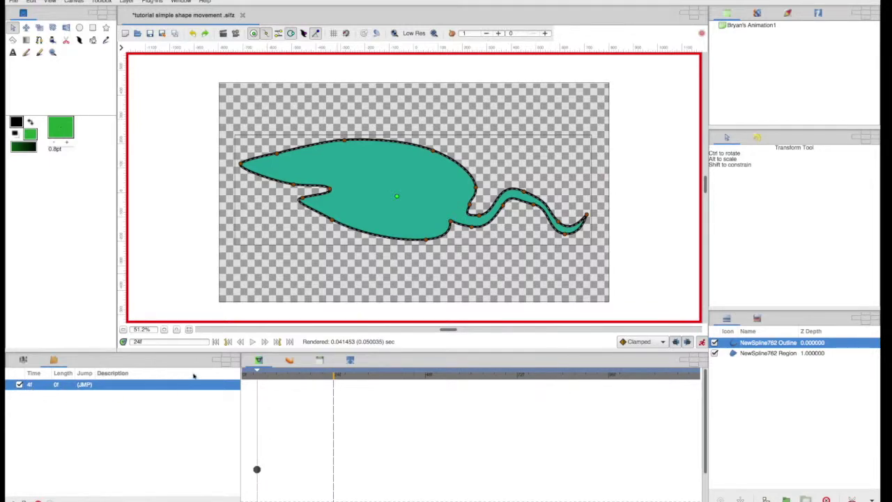
mouse_move(257, 373)
mouse_down()
mouse_move(225, 369)
mouse_move(252, 366)
mouse_up()
double_click(29, 385)
text(0)
key(Return)
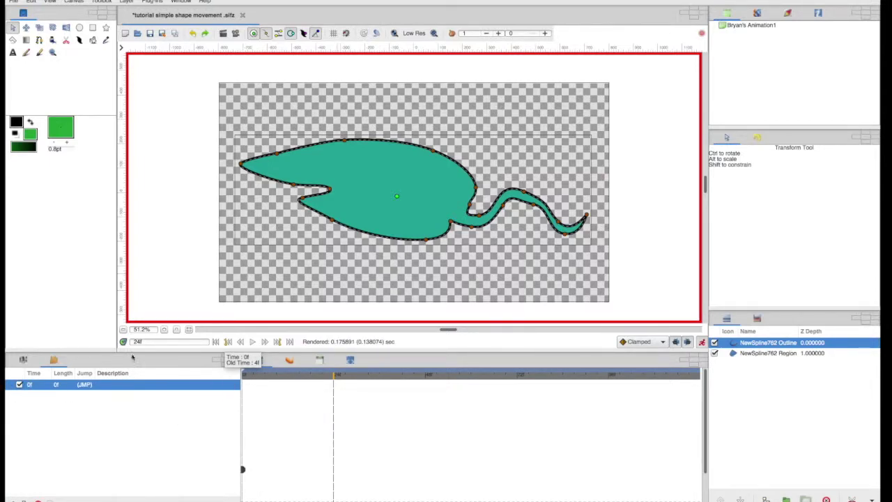
click(215, 342)
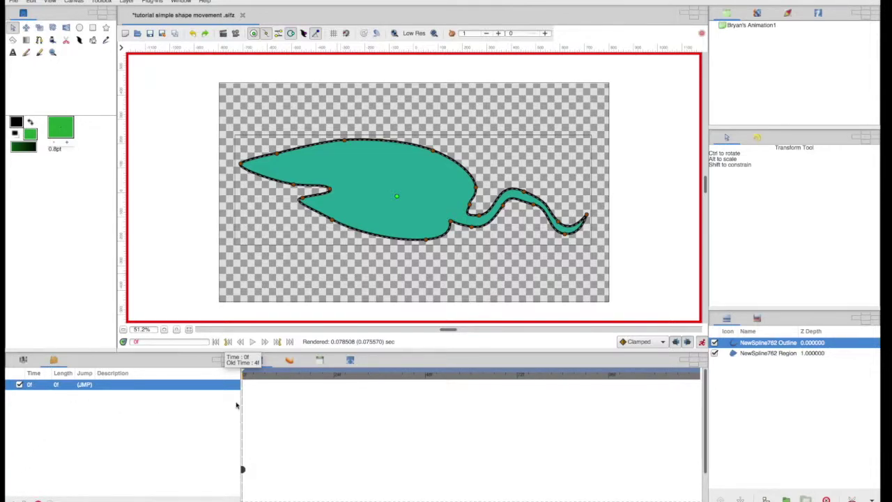
- Set the description of the keyframe at 0f to "start"
double_click(109, 385)
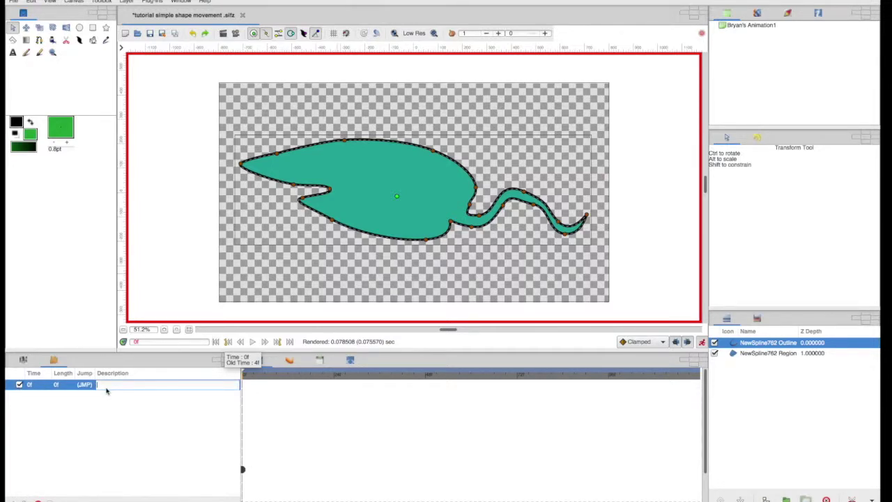
text(start)
key(Return)
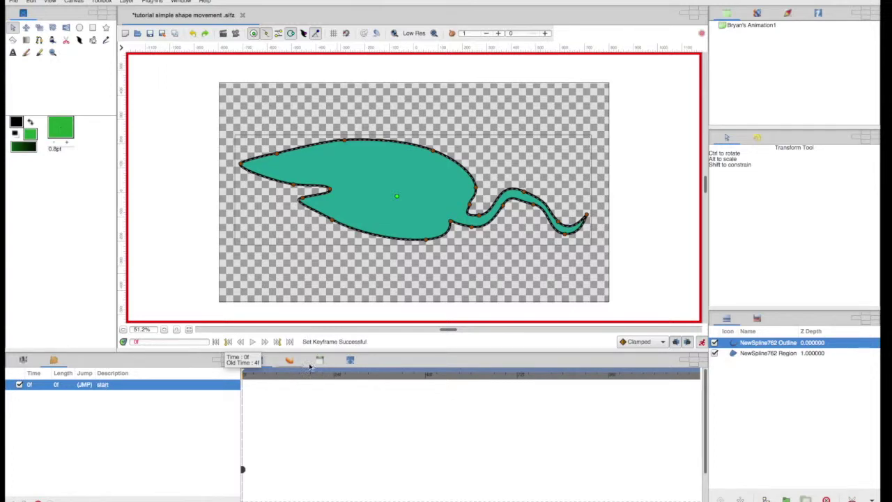
- Add a keyframe at frame 24 with the description "end" and save the file
click(335, 376)
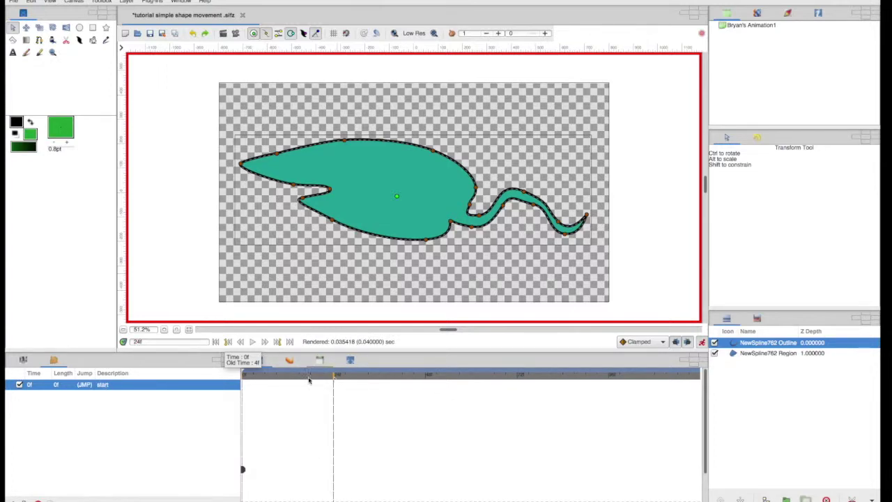
click(277, 376)
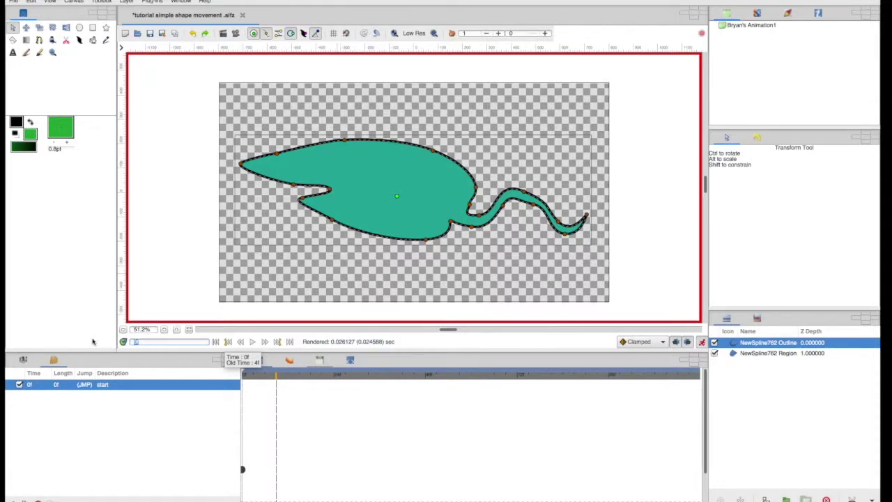
key(Return)
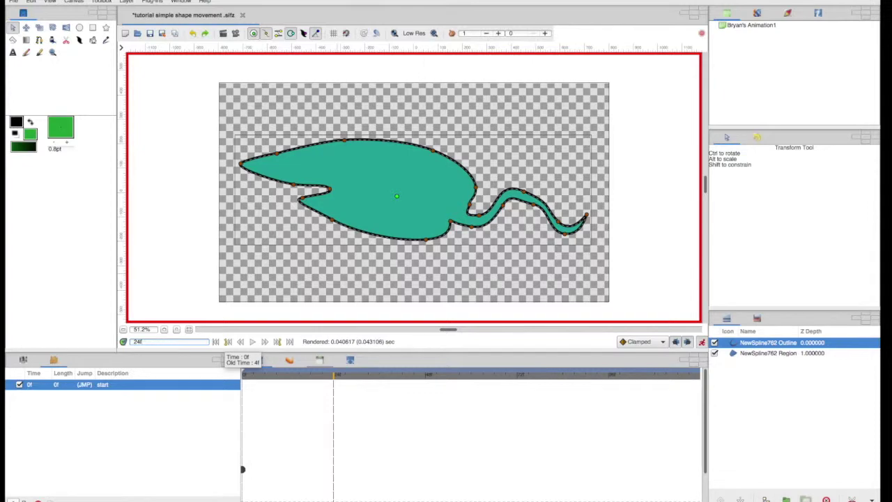
click(13, 499)
double_click(104, 394)
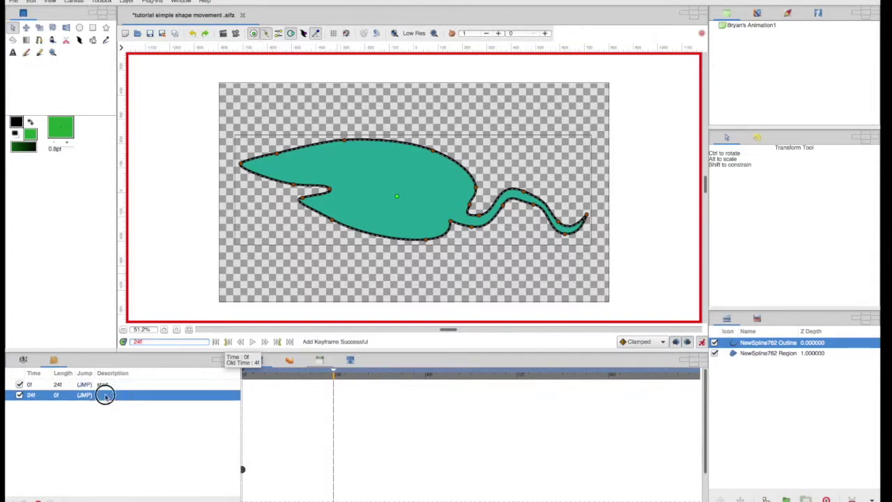
text(end)
key(Return)
key(ctrl+s)
- Scrub the timeline between the start and end keyframes, stopping at frame 12
drag(311, 374, 224, 375)
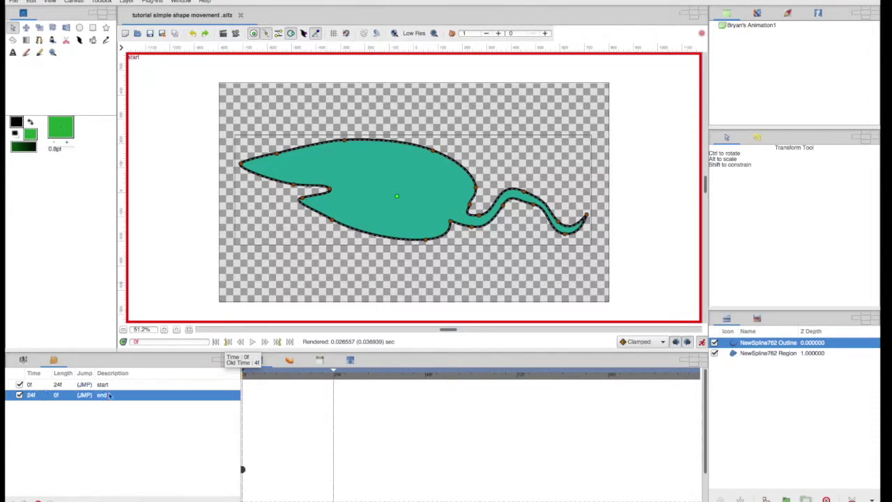
mouse_move(283, 374)
mouse_down()
mouse_move(334, 376)
mouse_move(279, 373)
mouse_move(287, 377)
mouse_up()
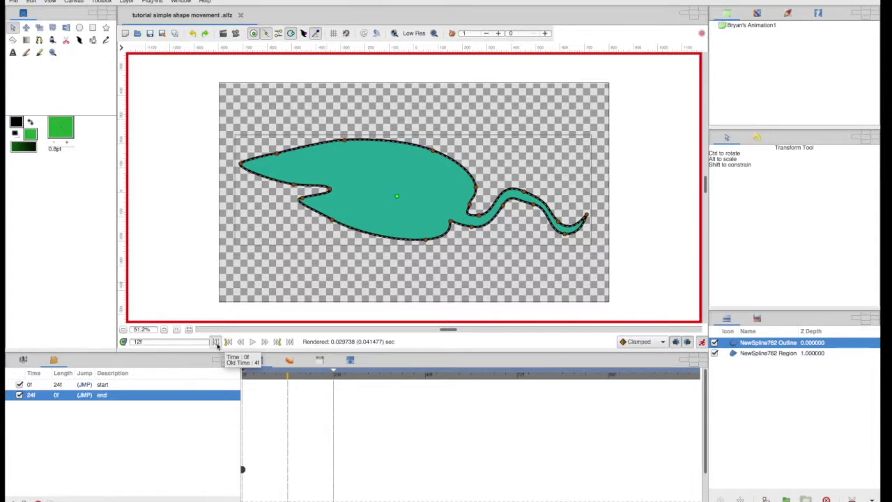
- Try moving the tail tip upward at the 24f end keyframe
click(215, 342)
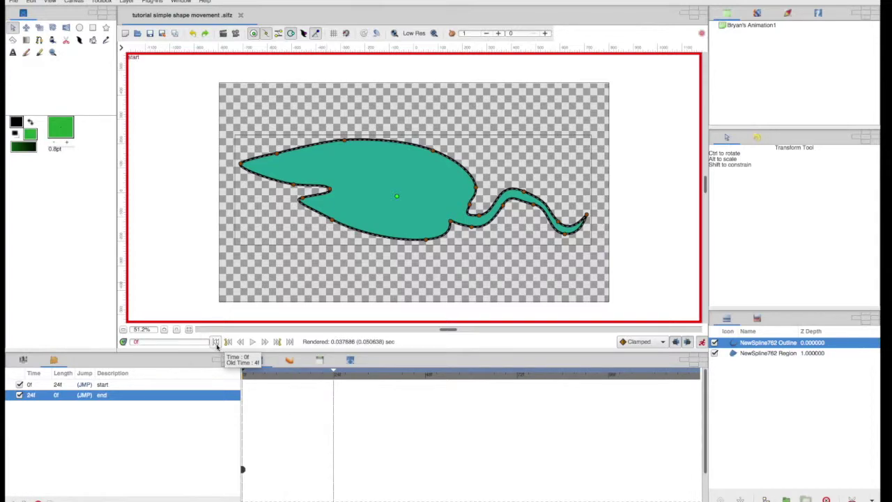
click(282, 341)
drag(585, 216, 600, 146)
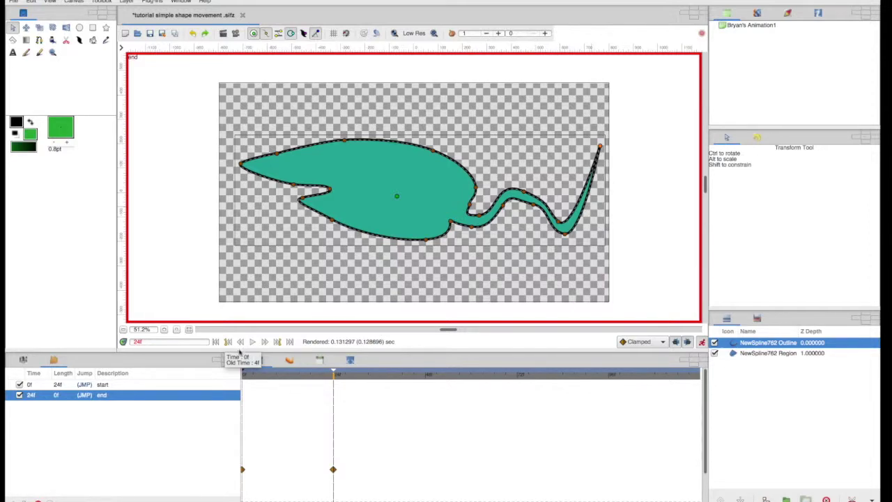
- Return to the start keyframe and scrub through the timeline to review the tail's motion
click(228, 342)
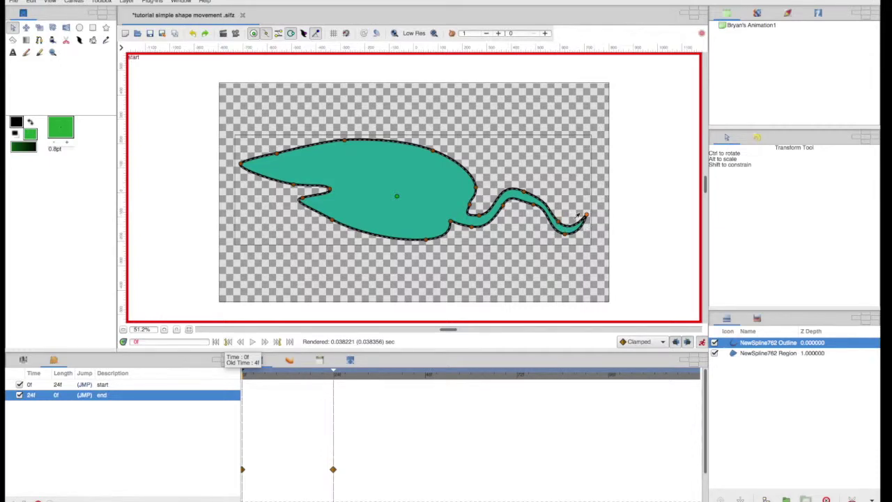
click(227, 384)
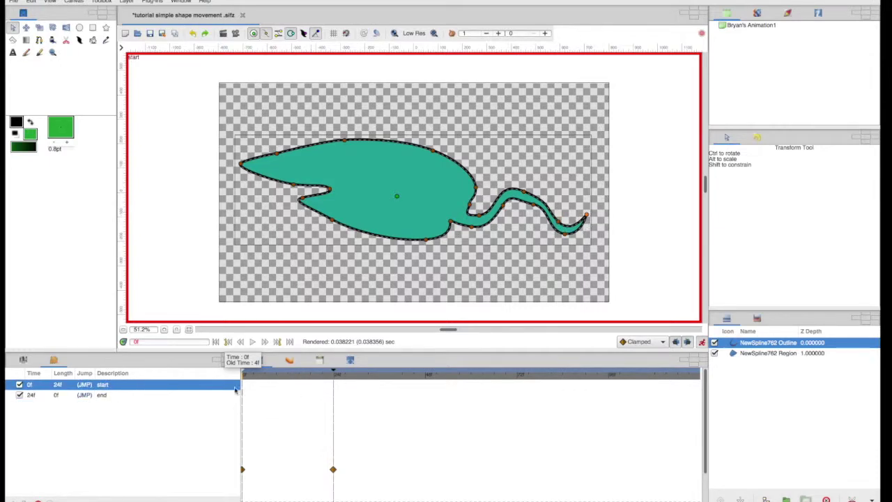
click(253, 377)
drag(253, 379, 396, 380)
drag(447, 384, 294, 381)
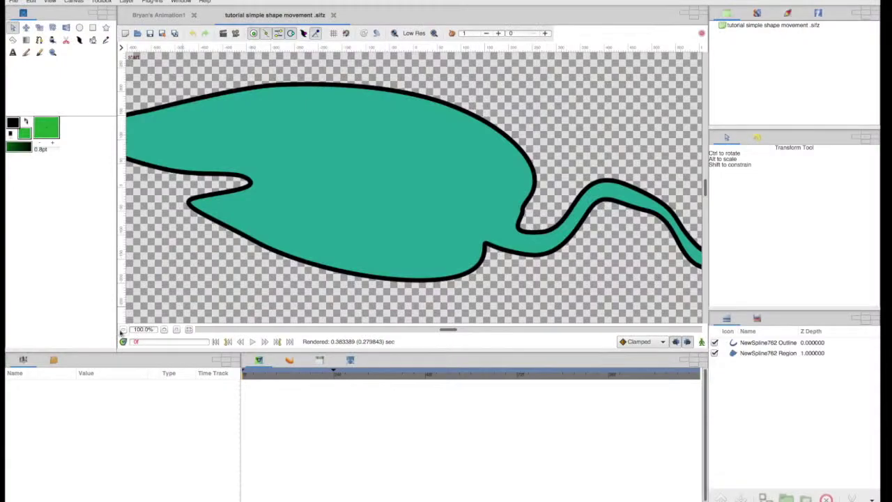
- Go to frame 24, show the keyframe list, and turn on animate editing mode
scroll(398, 298, down, 5)
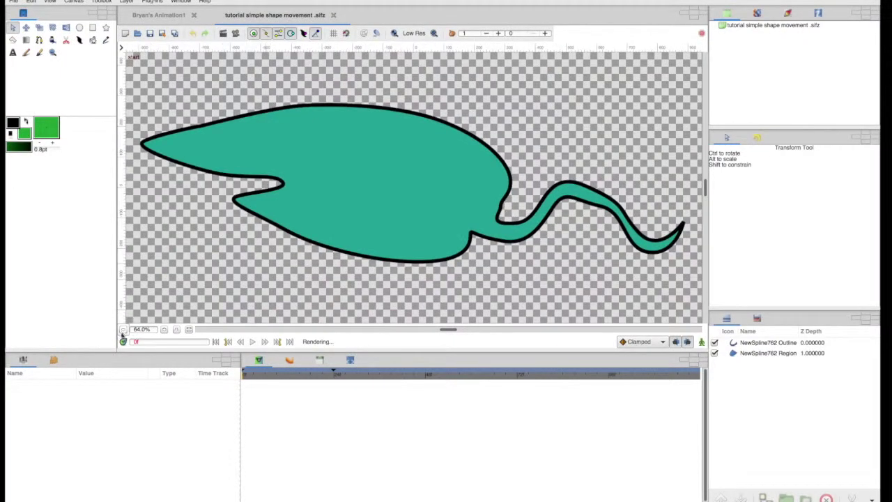
drag(319, 373, 334, 375)
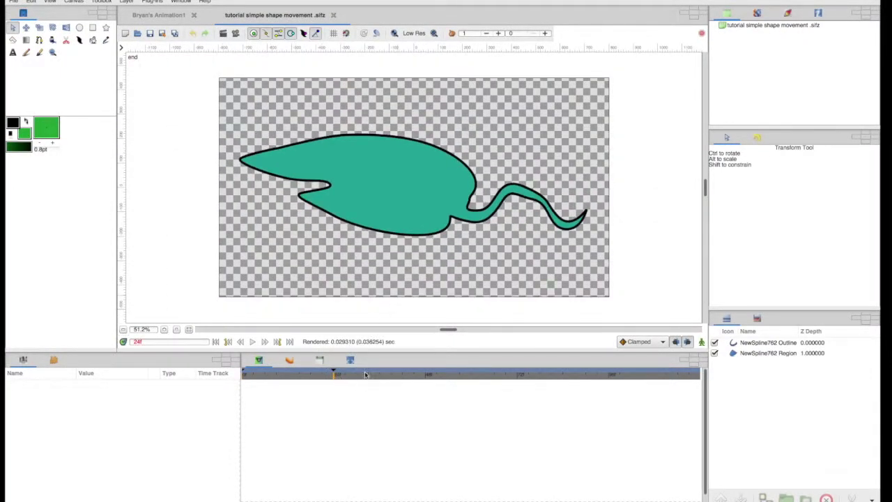
click(54, 360)
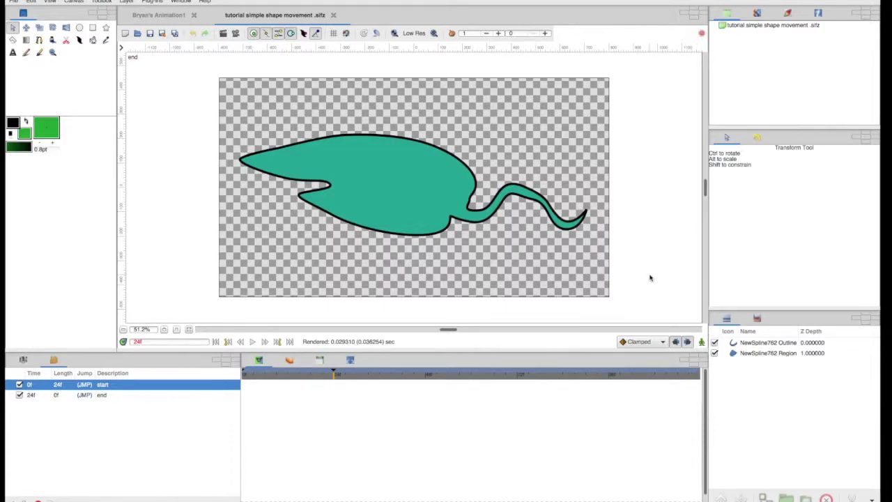
click(702, 343)
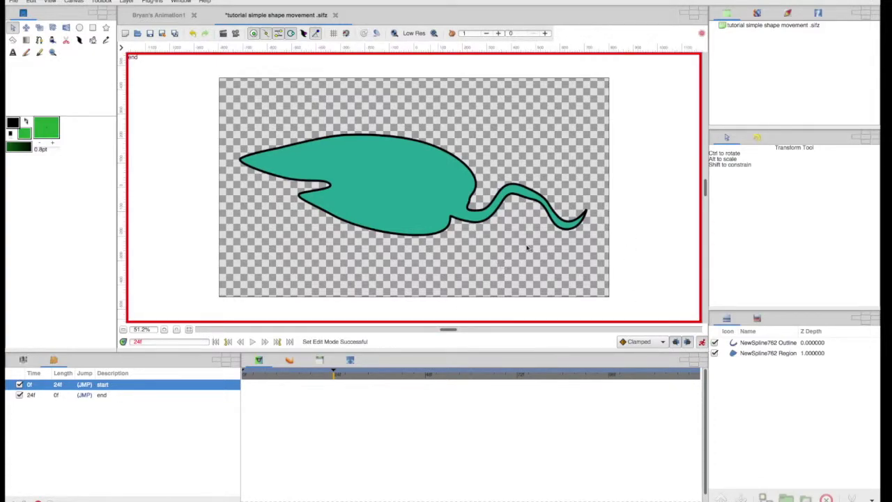
- Select the creature's outline, hide its tangent handles, and raise the tail tip high toward the canvas's upper-right corner at frame 24
click(577, 223)
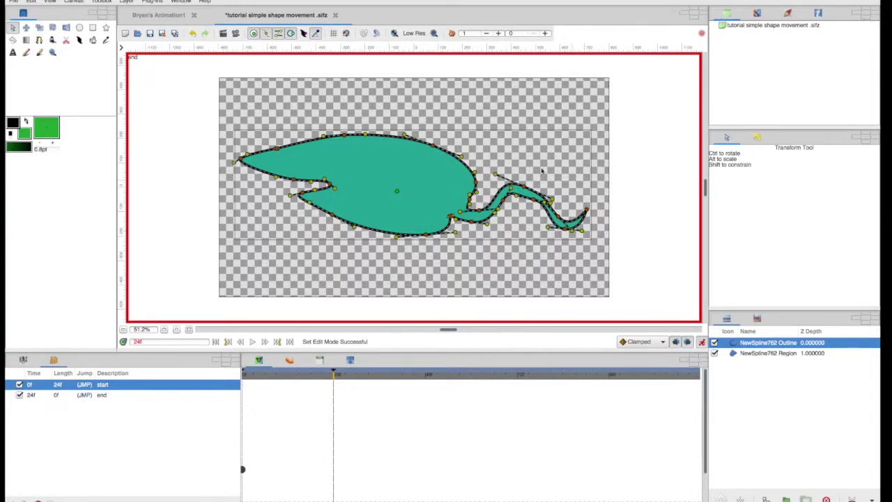
click(278, 33)
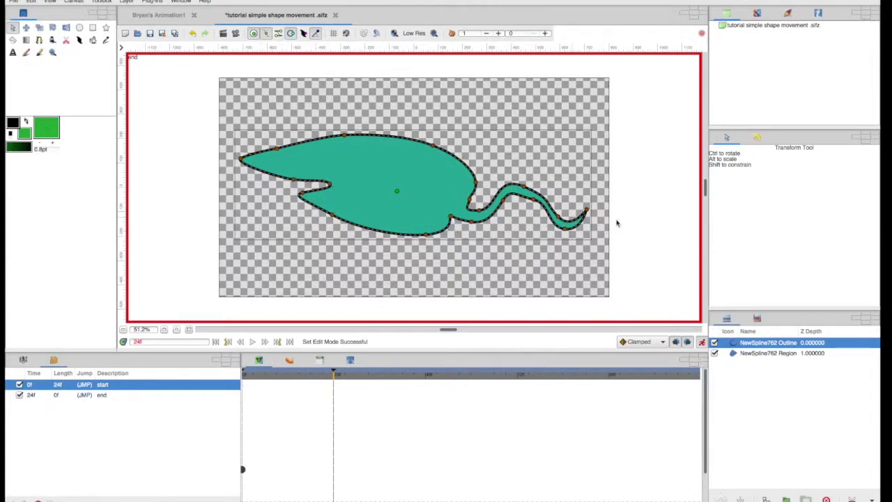
drag(586, 212, 595, 113)
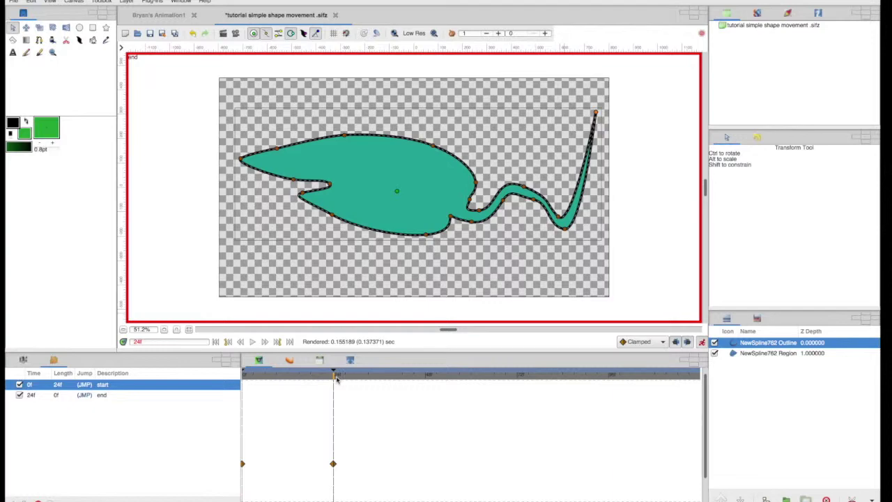
- Scrub between the keyframes to check the tail movement, ending at the 24f keyframe with no layer selected
drag(320, 381, 241, 379)
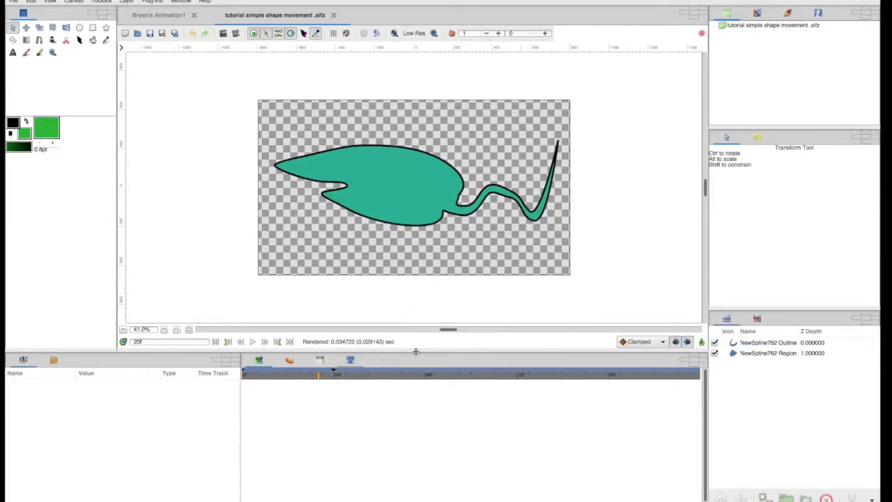
click(277, 342)
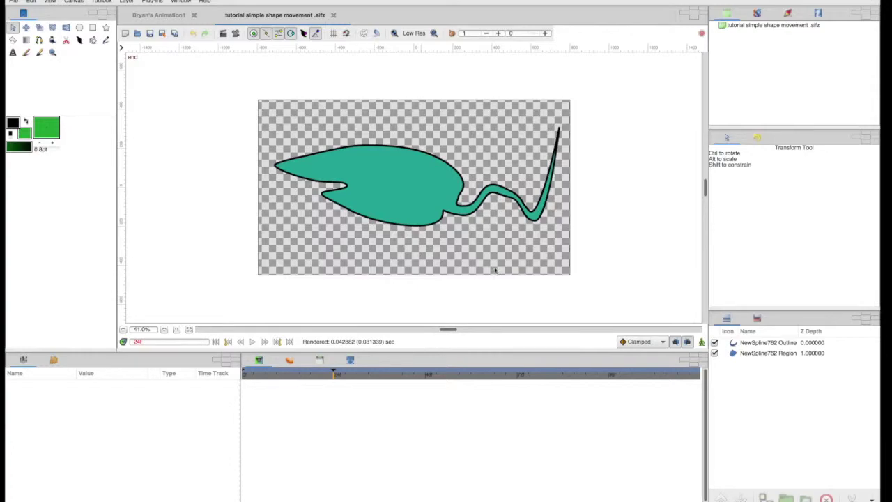
click(508, 199)
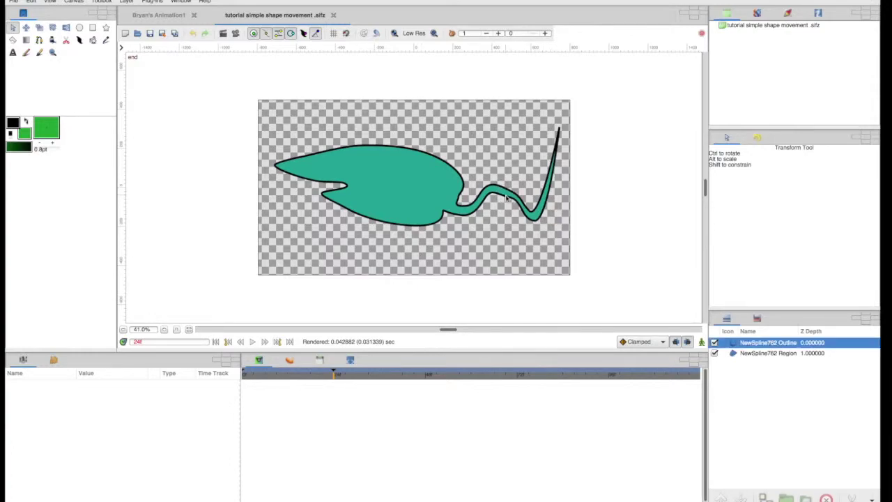
click(613, 203)
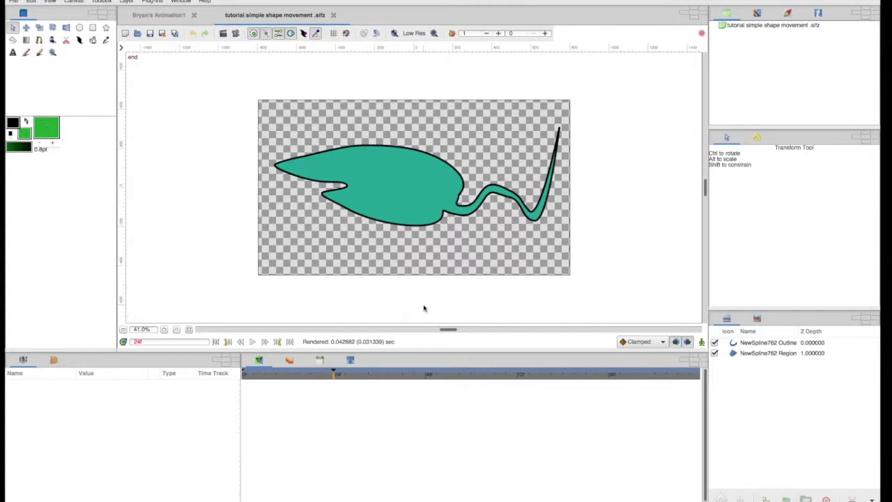
- In animate editing mode, move the filled region's origin down and left to about -165 pt, -125 pt at the end keyframe
click(702, 342)
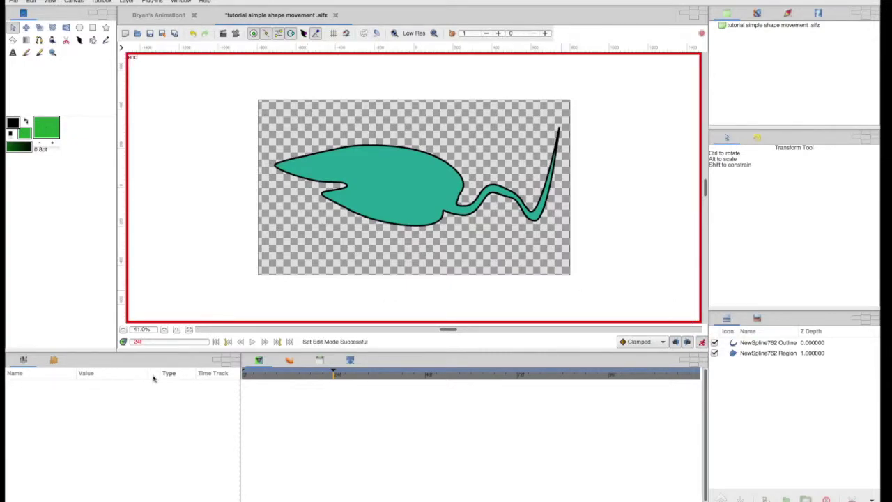
click(388, 201)
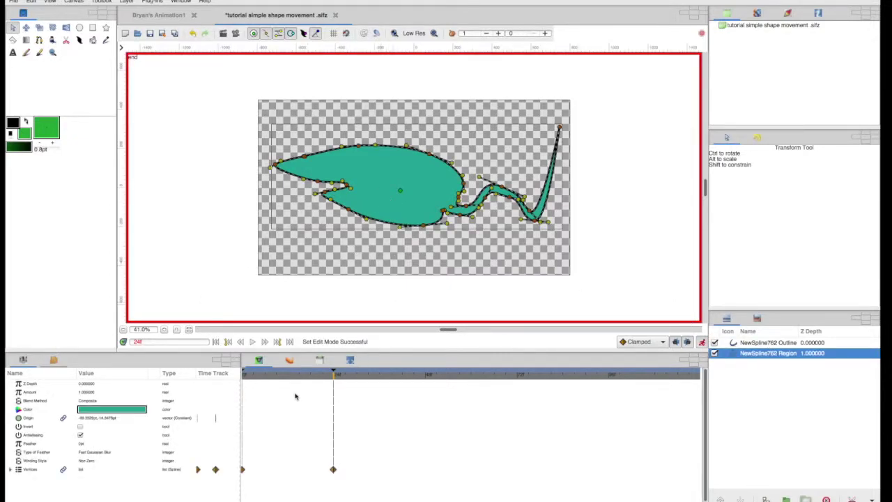
click(244, 374)
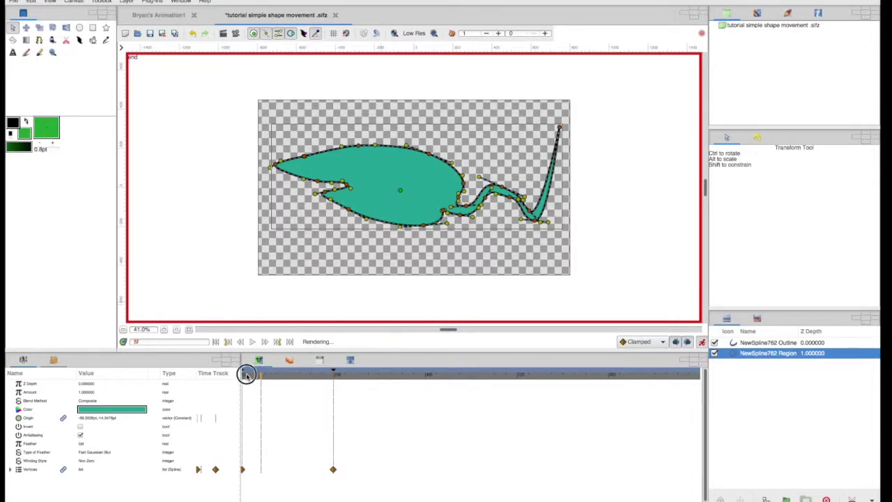
click(216, 342)
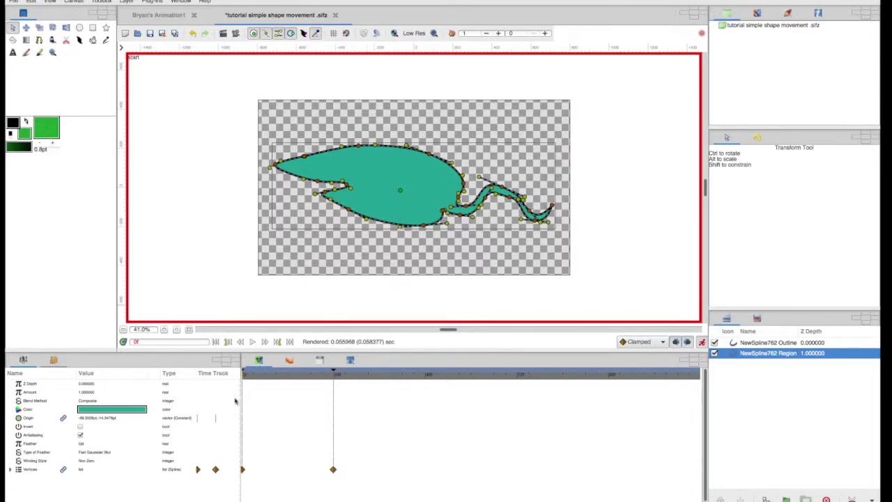
click(276, 343)
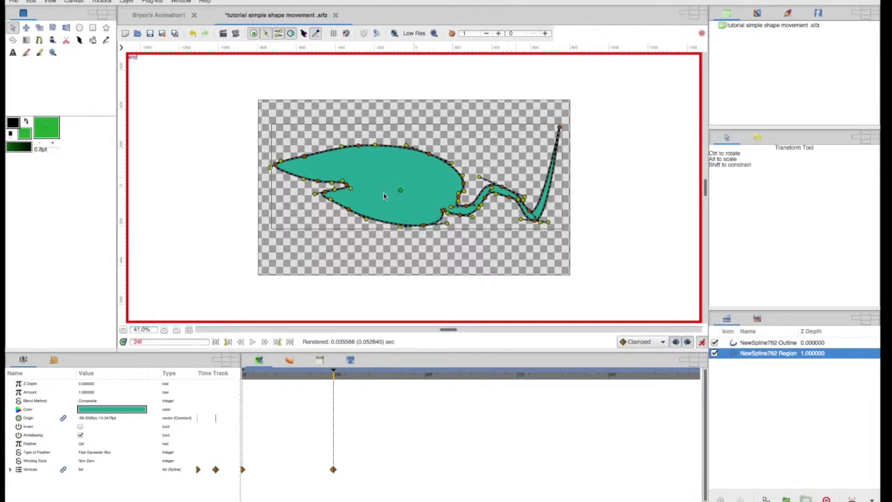
drag(400, 191, 382, 212)
- Play the animation from the start keyframe to check the movement, and save the file
click(216, 342)
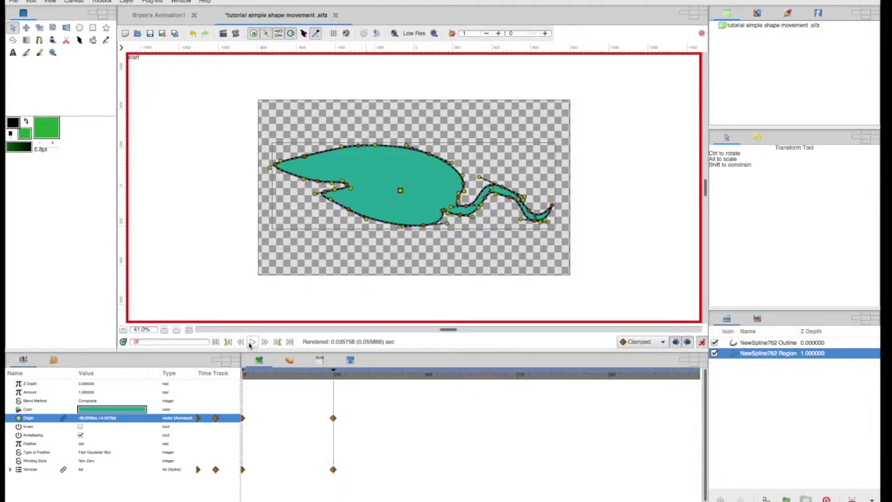
click(253, 342)
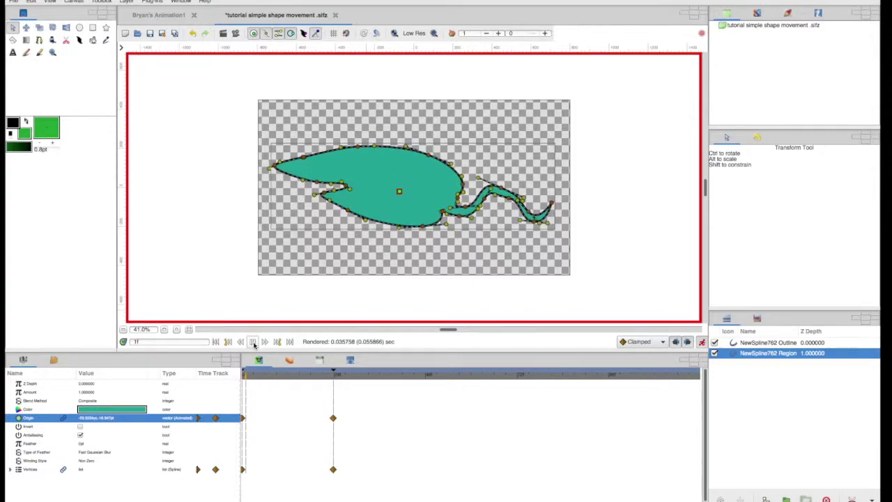
click(255, 343)
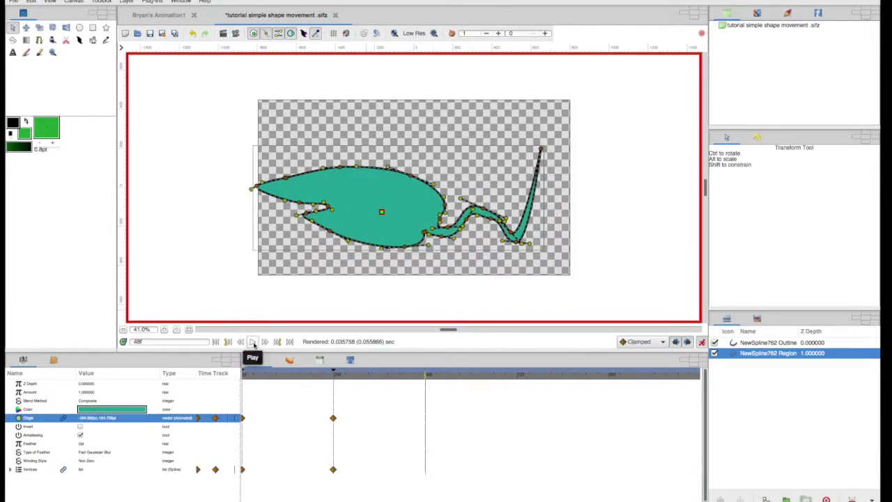
drag(311, 377, 334, 377)
key(ctrl+s)
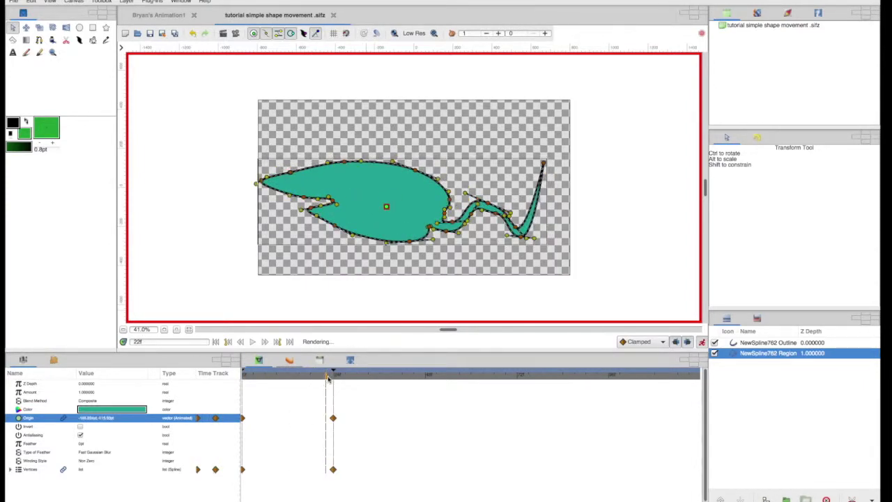
- Set the filled region's Amount to 0 at the 24f end keyframe
click(215, 341)
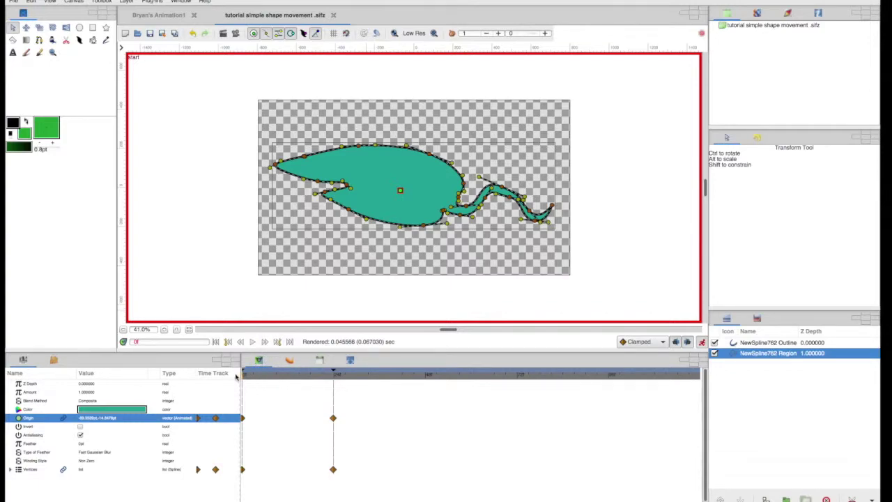
click(90, 393)
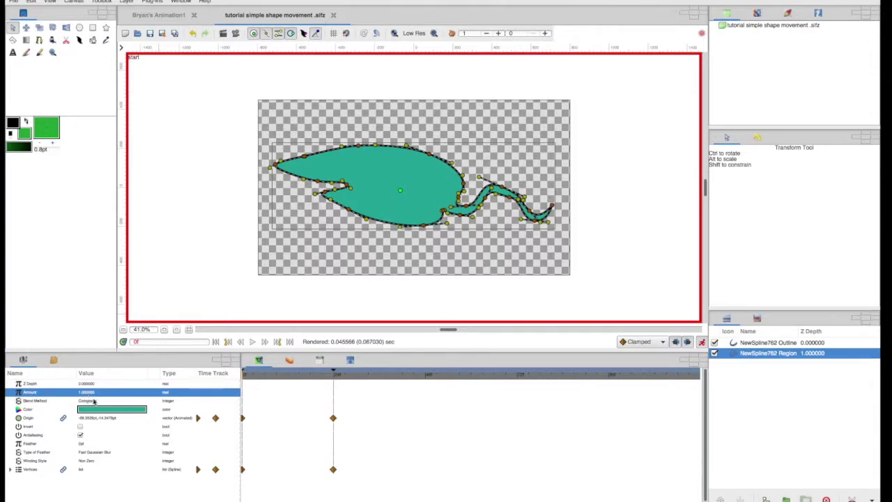
click(277, 341)
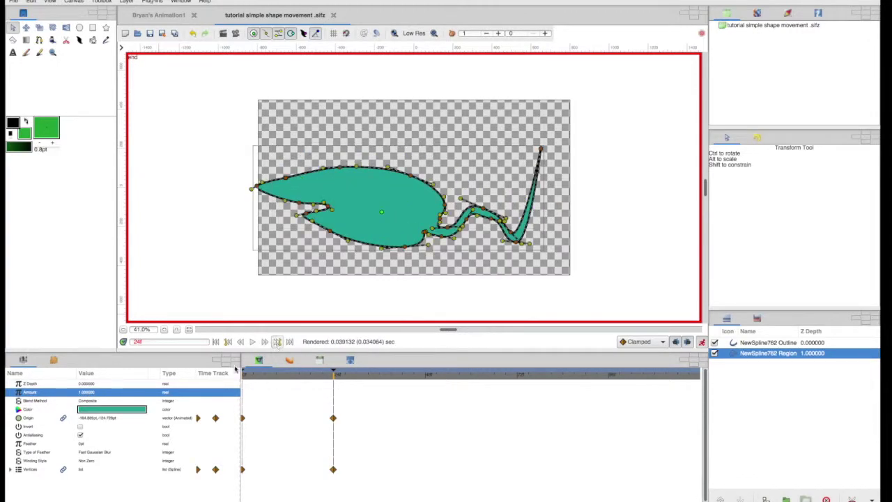
click(85, 392)
text(0)
key(Return)
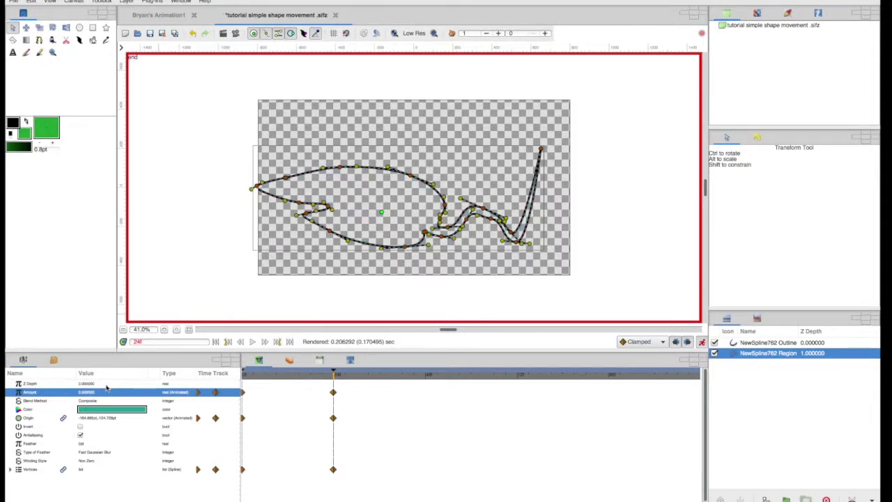
- Scrub and jump between the start and end keyframes to examine the region's fade, stopping at frame 12
click(249, 375)
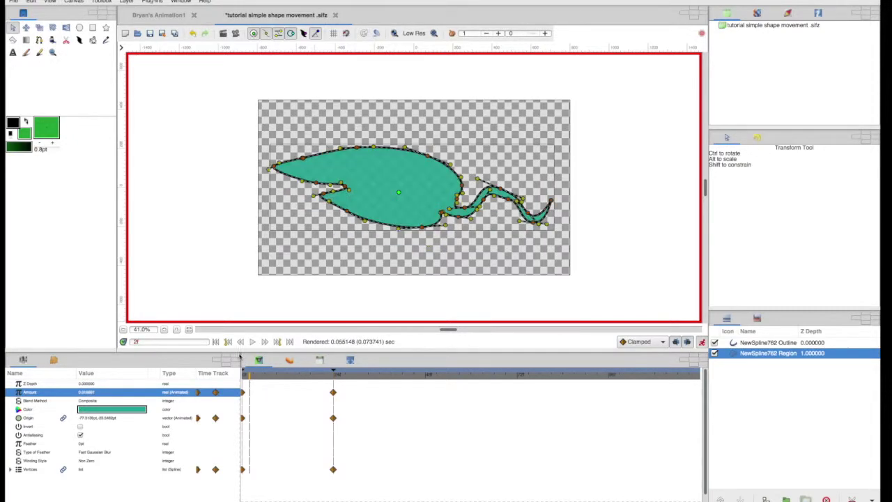
click(252, 376)
click(258, 377)
drag(271, 378, 333, 376)
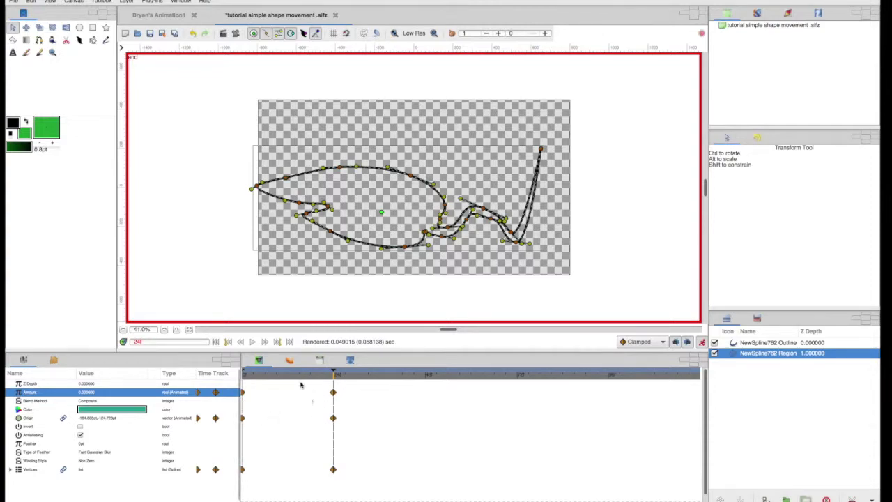
mouse_move(276, 375)
mouse_down()
mouse_move(245, 376)
mouse_move(287, 376)
mouse_up()
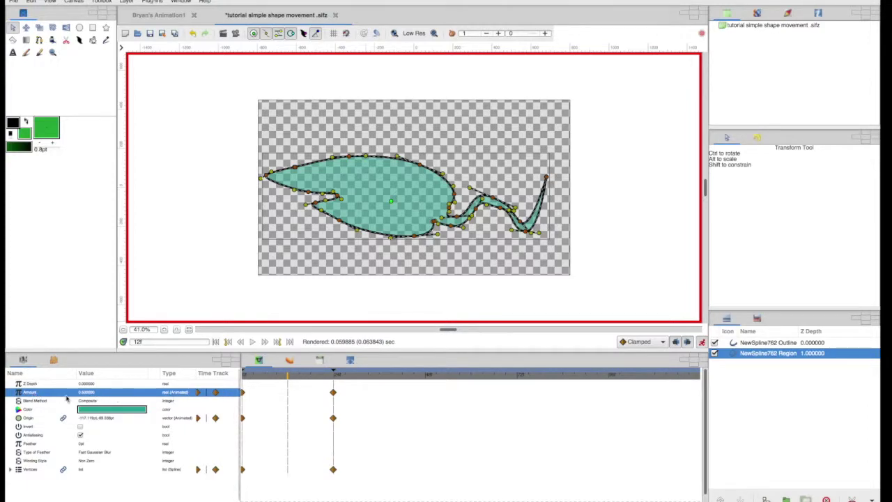
click(216, 342)
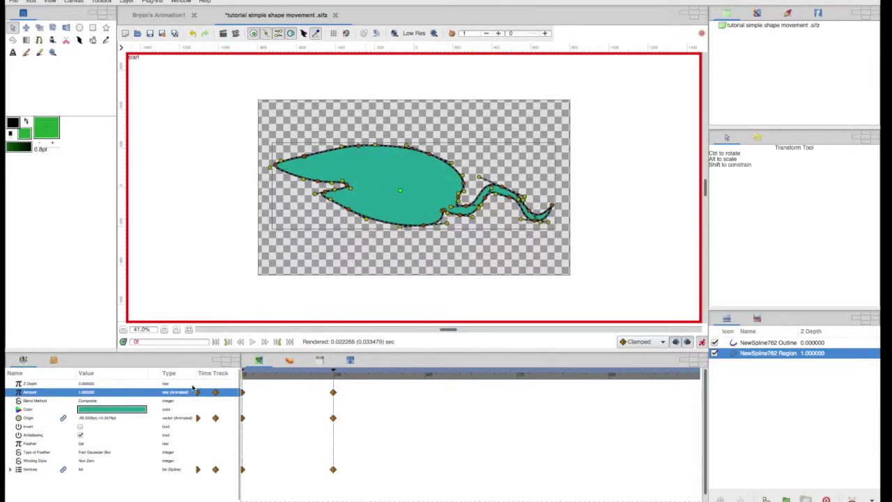
click(277, 341)
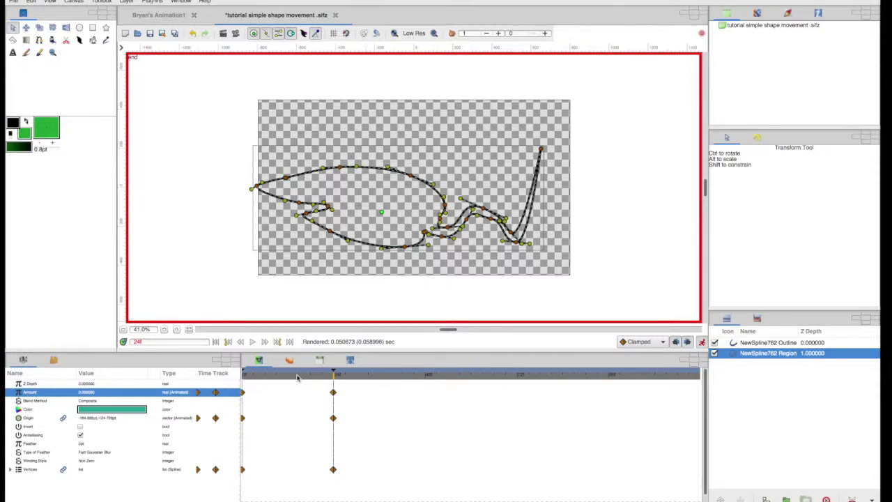
click(288, 376)
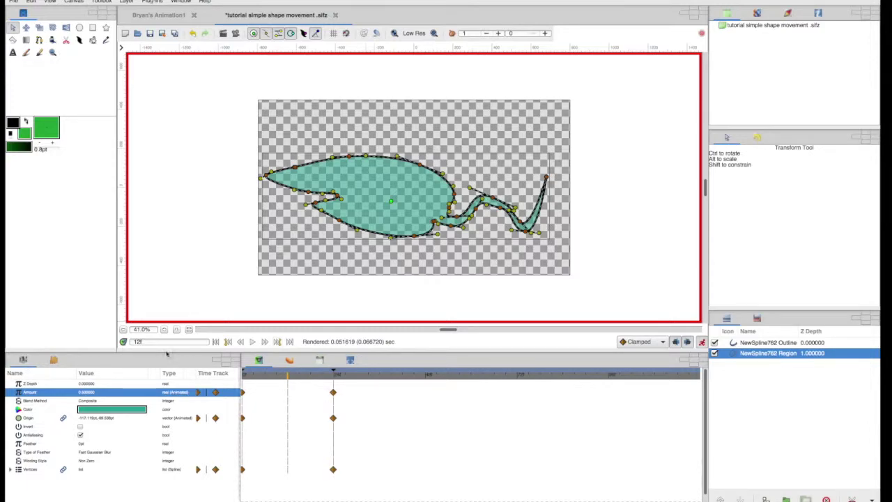
- Move the region's Amount end waypoint to frame 12 and return to the start keyframe to check the faster fade
drag(333, 392, 287, 391)
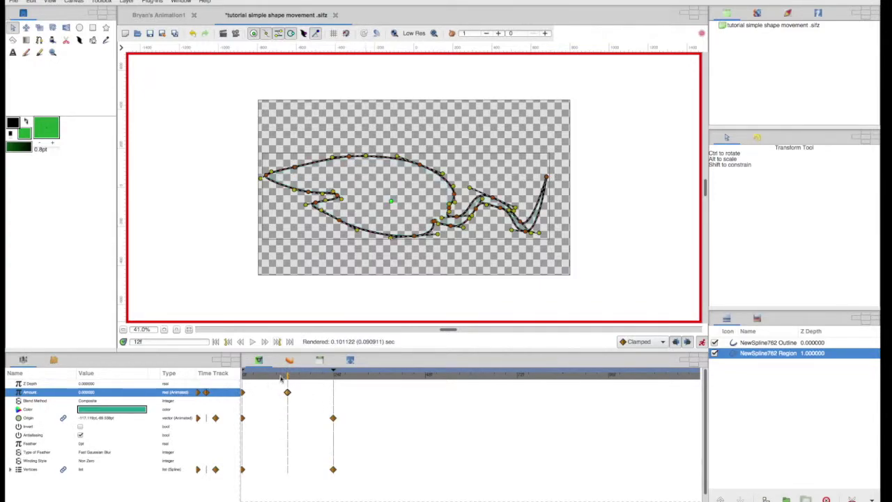
click(252, 374)
click(215, 342)
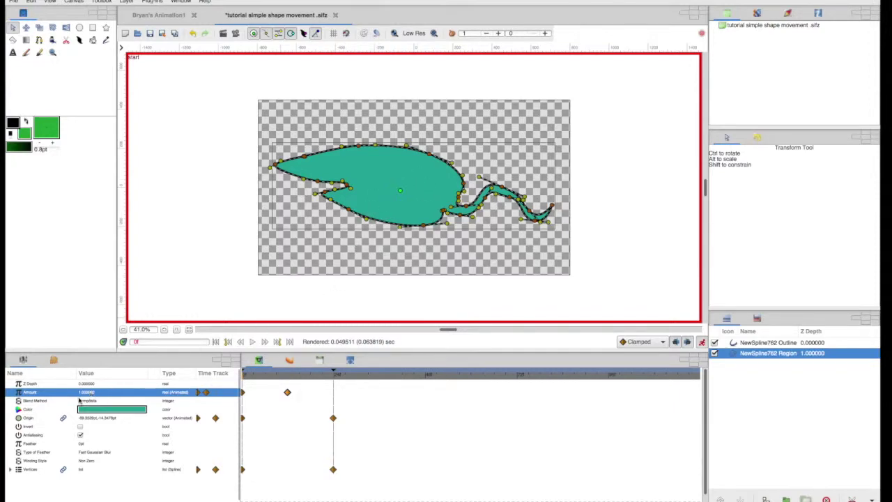
- Scrub through the fade, put the Amount waypoint back at frame 24, and go to the end keyframe
drag(252, 379, 333, 392)
click(305, 375)
click(328, 374)
click(333, 380)
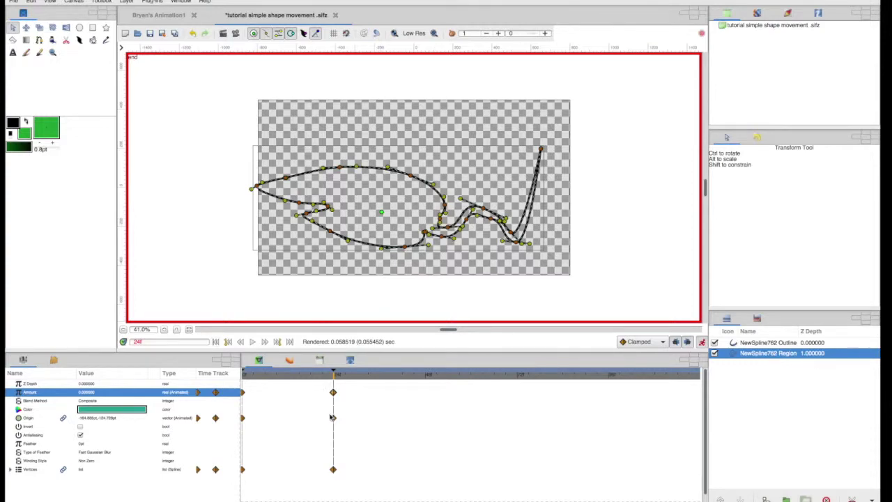
- Remove the region's Amount waypoints at frame 24 and at the start so its opacity is no longer animated
right_click(333, 393)
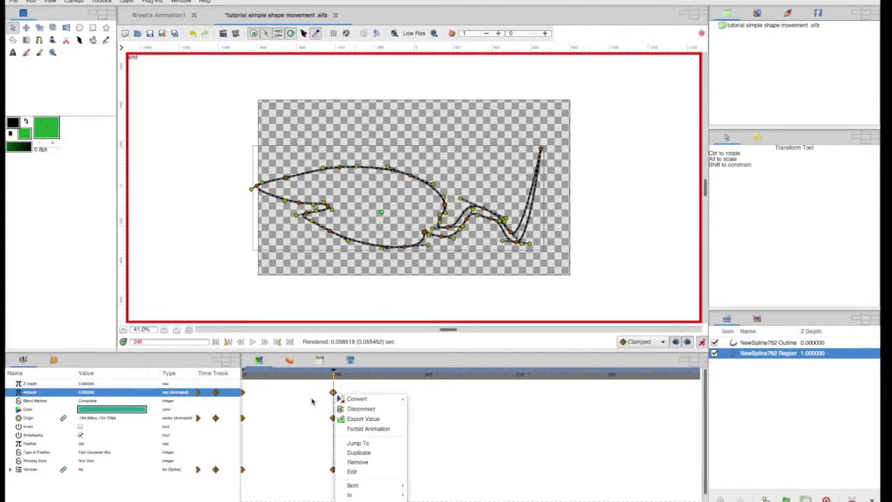
click(320, 399)
alt+click(333, 392)
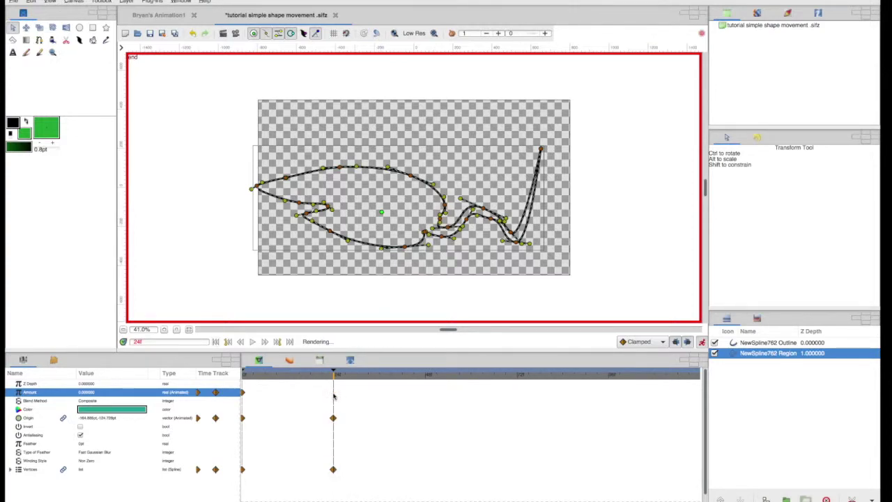
alt+click(243, 393)
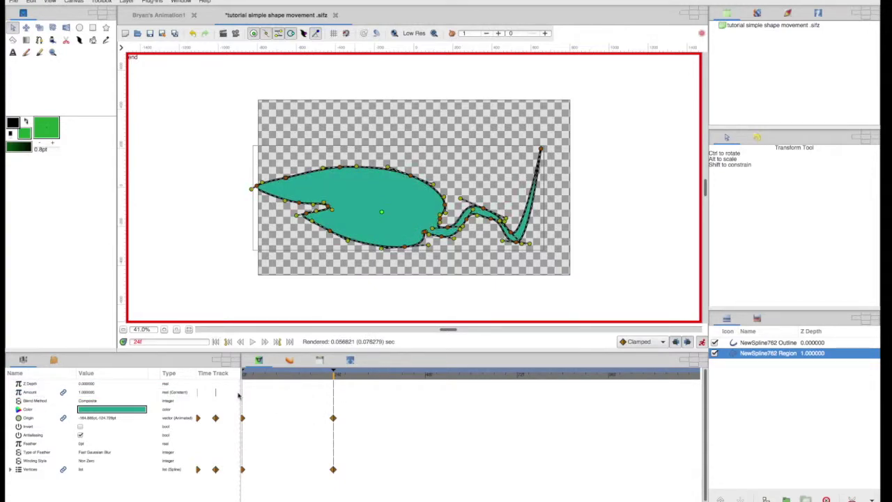
- Scrub through the frames to check the solid shape's movement, ending at the start keyframe
click(255, 376)
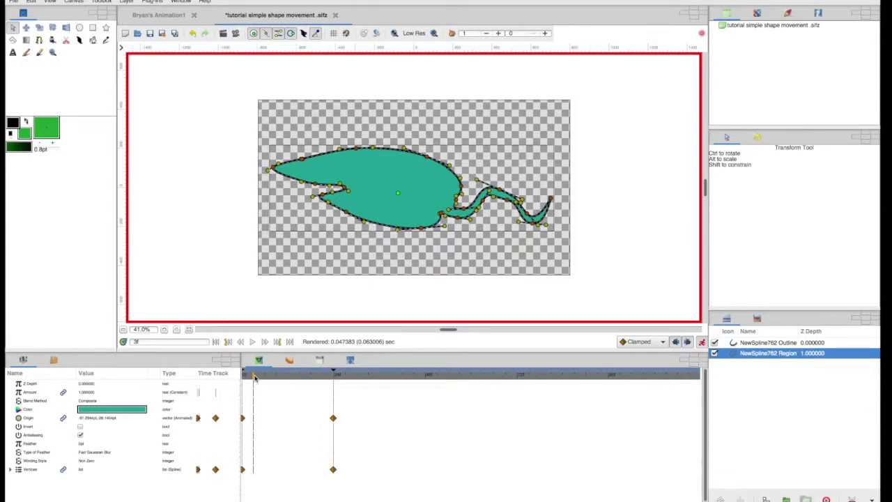
drag(268, 376, 285, 400)
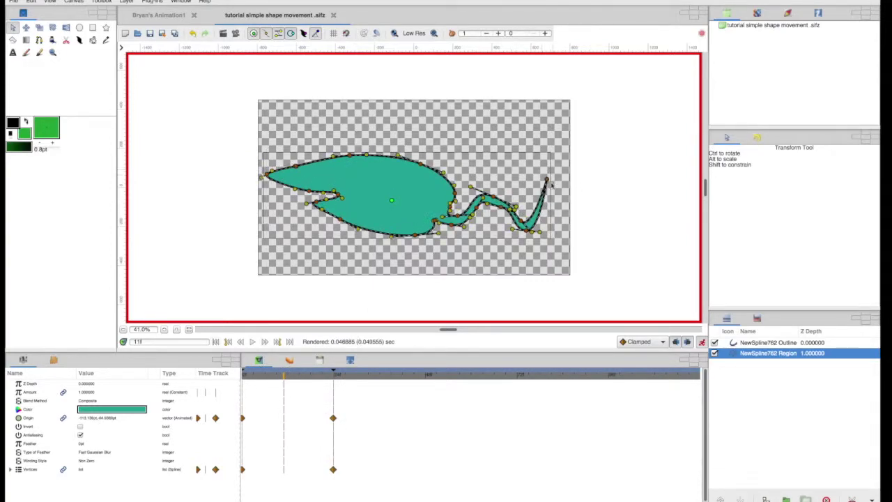
click(312, 373)
drag(311, 372, 237, 379)
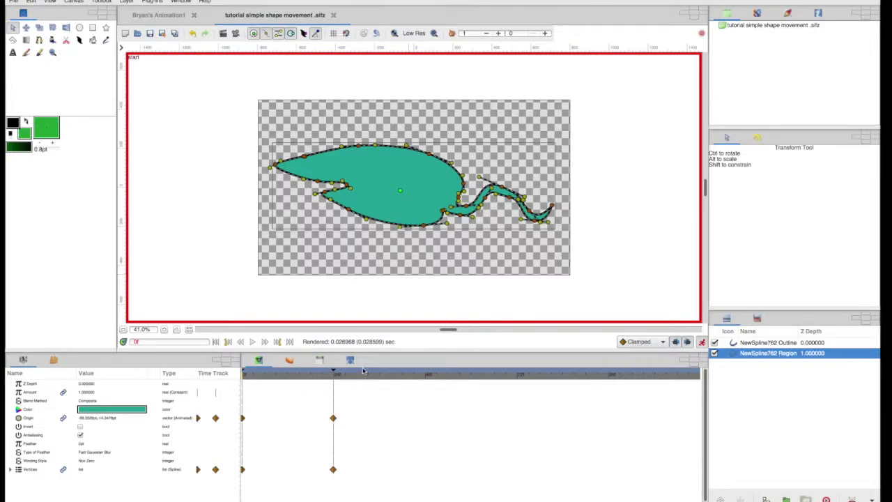
- Select the outline and region layers in turn, try pulling a lower tail vertex down, and undo that change
click(754, 346)
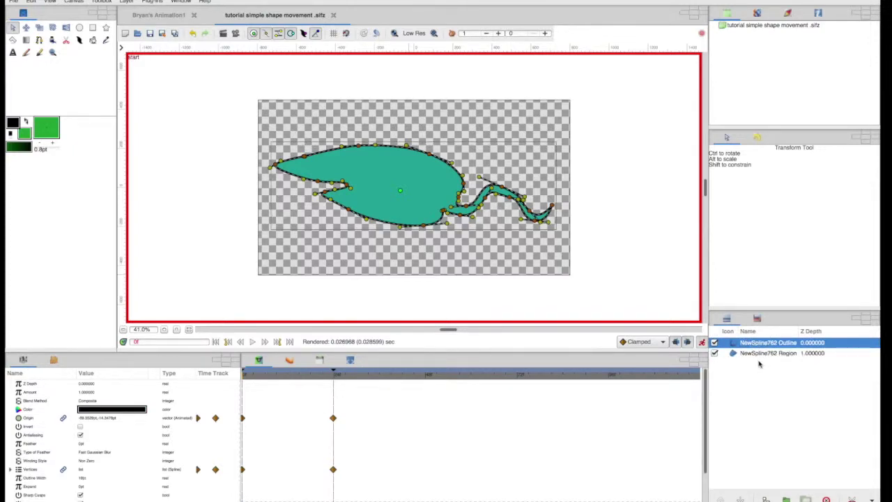
click(747, 353)
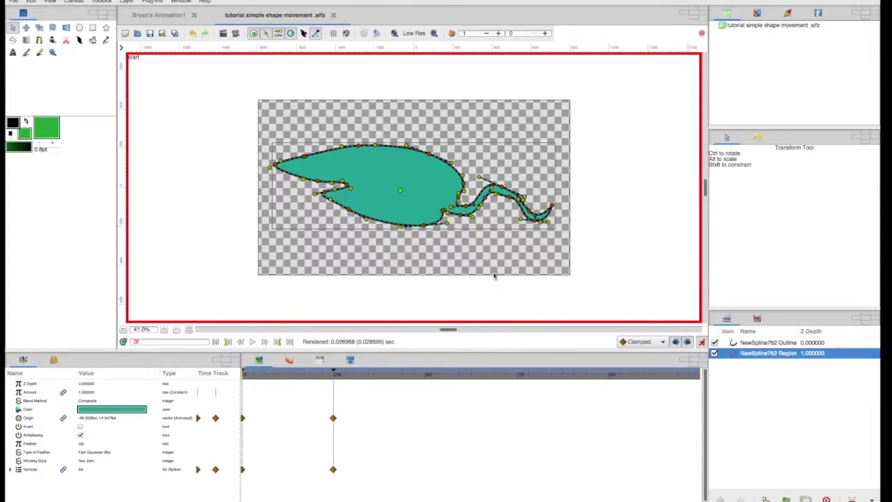
click(470, 244)
drag(470, 244, 471, 247)
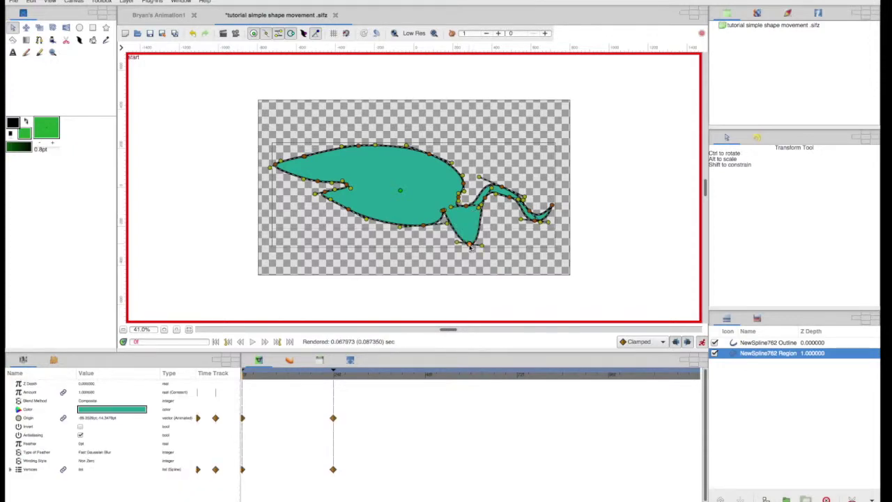
key(ctrl+z)
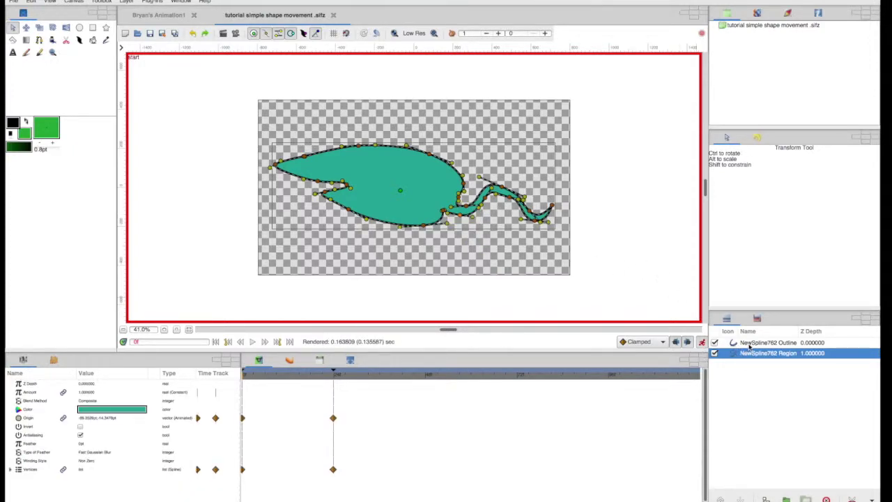
- Group the outline and region layers together and rename the group as euglena
ctrl+click(737, 346)
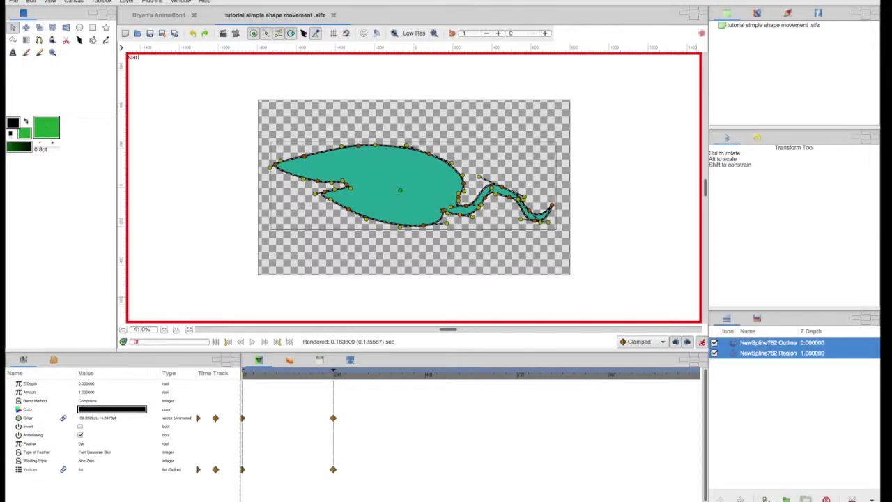
click(786, 499)
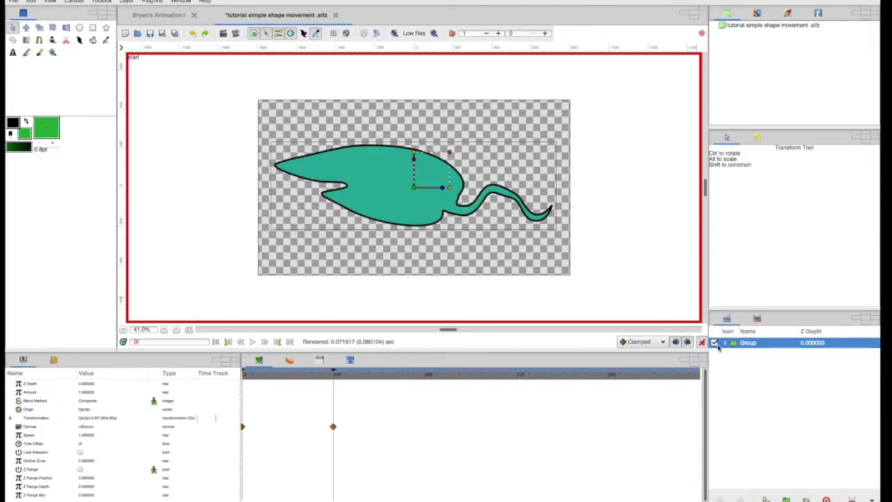
double_click(748, 347)
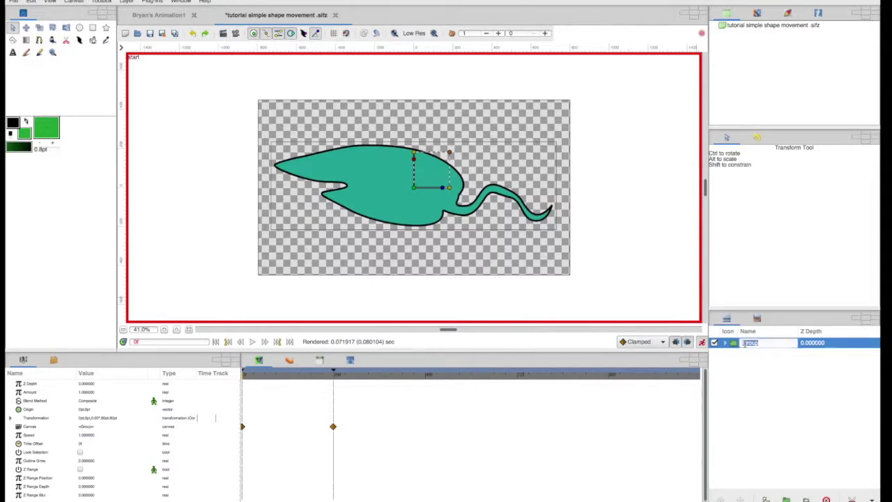
text(euglena)
key(Return)
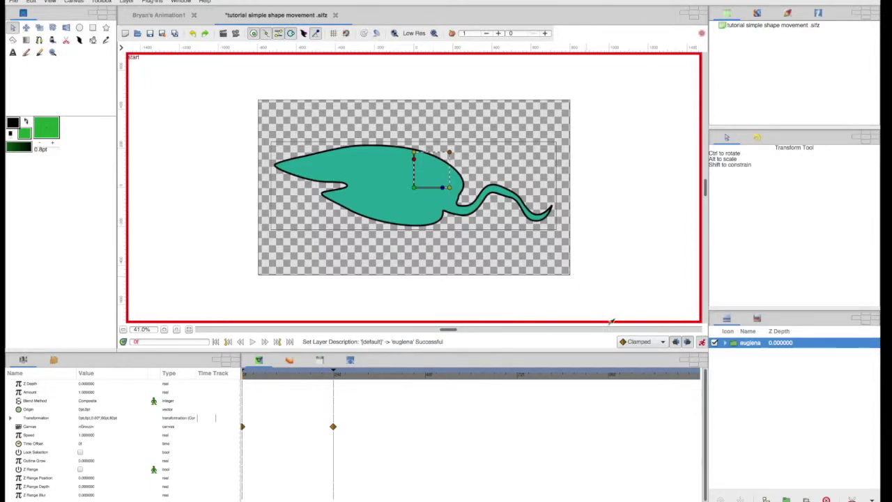
- Turn off animate editing mode and move the euglena group around the canvas, leaving it slightly up and right of centre
click(701, 343)
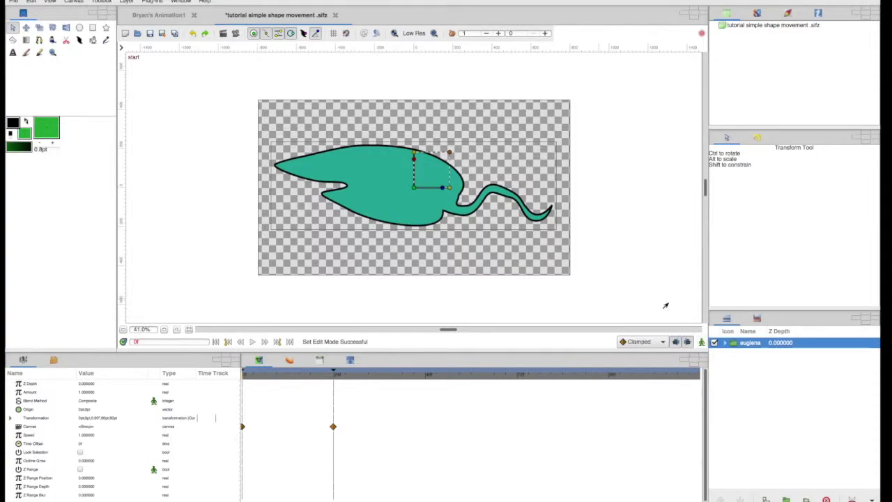
click(414, 188)
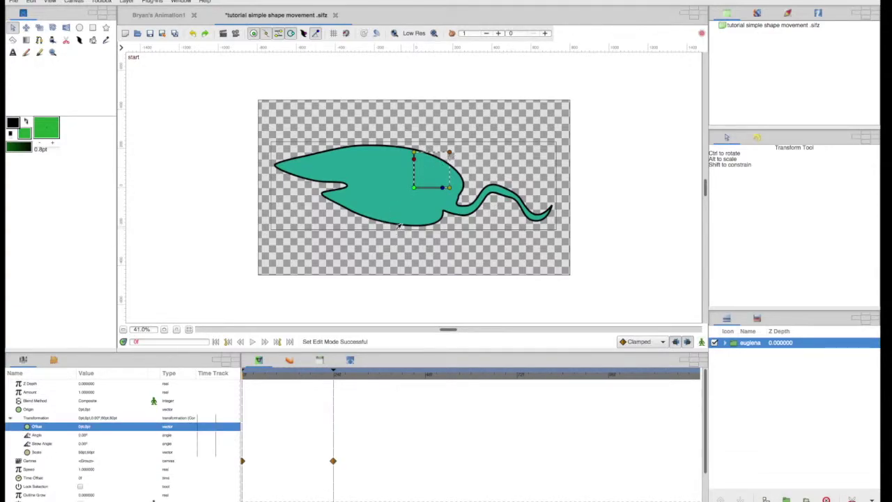
drag(414, 188, 385, 178)
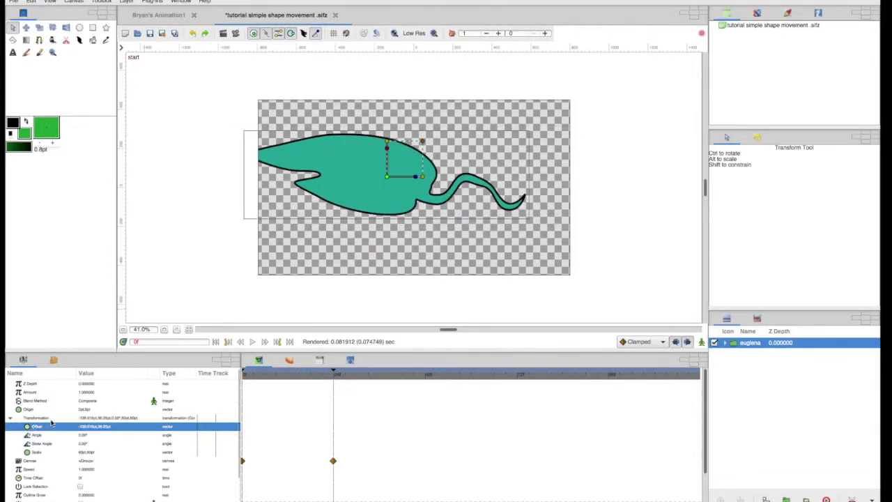
drag(387, 177, 400, 221)
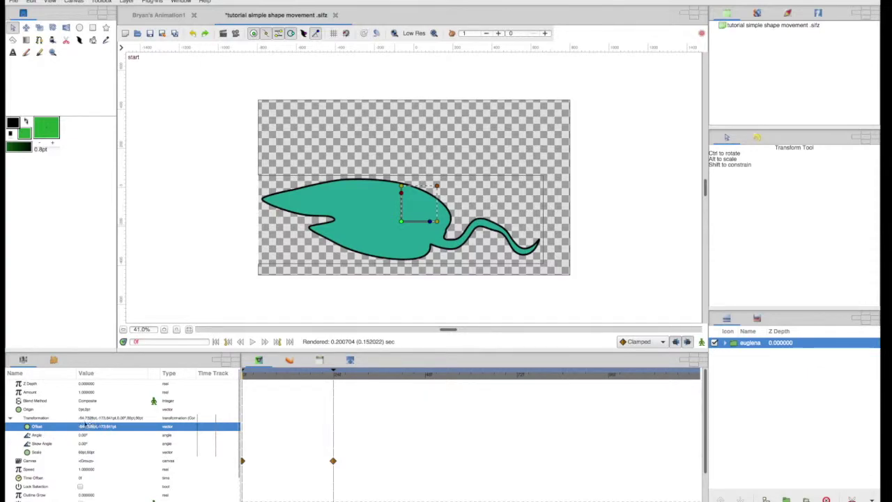
drag(396, 221, 418, 185)
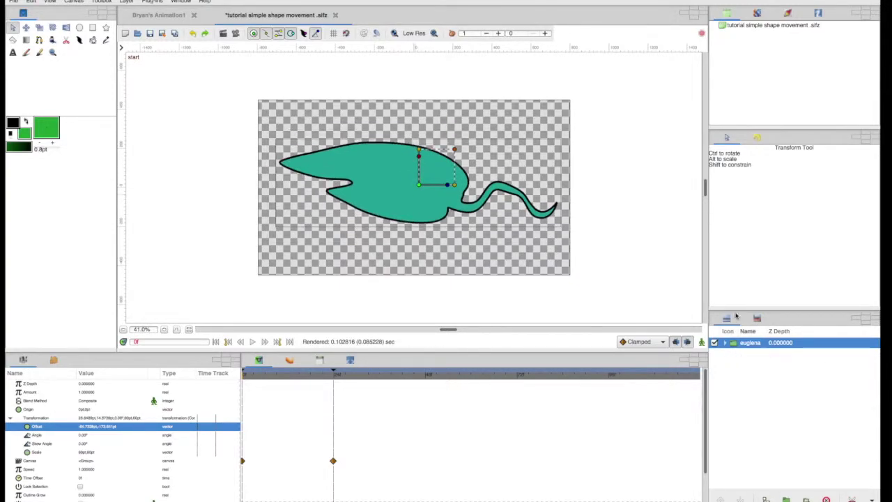
- Look inside the euglena group, move it up to an offset of about -38 pt, 208 pt, and scrub to frame 8
click(724, 342)
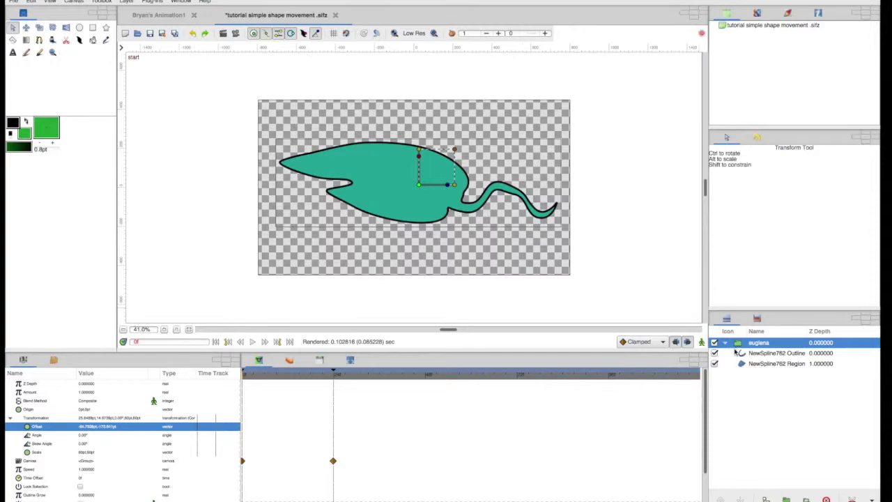
click(726, 344)
drag(418, 184, 407, 147)
drag(250, 380, 271, 375)
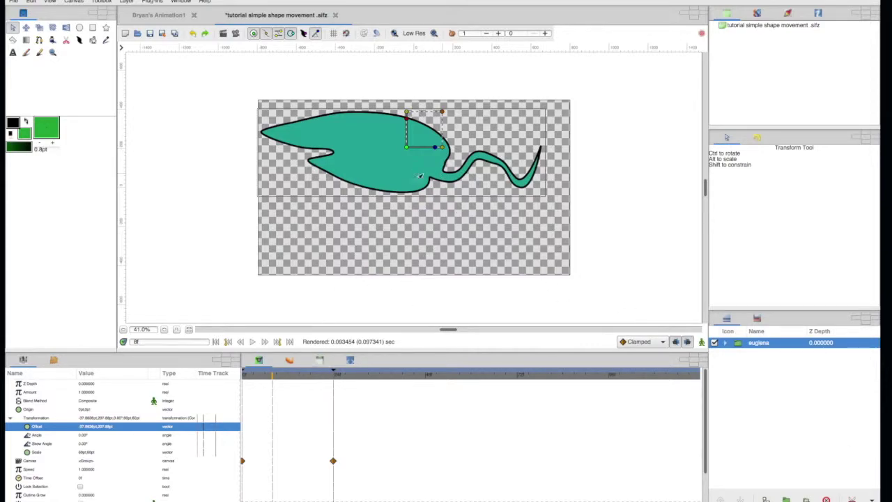
- Move the euglena group back near the canvas centre, scale it down evenly to about 24 pt, and scrub to frame 10
drag(407, 147, 416, 184)
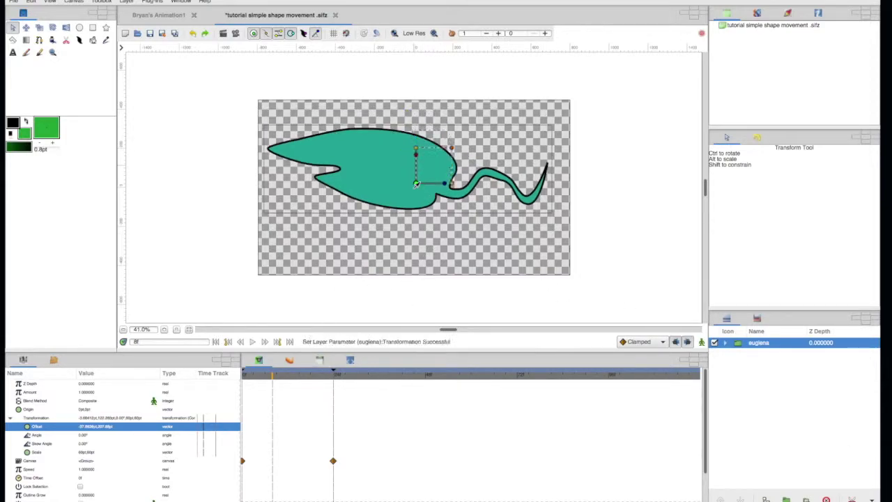
mouse_move(452, 147)
mouse_down()
mouse_move(432, 171)
mouse_move(443, 155)
mouse_up()
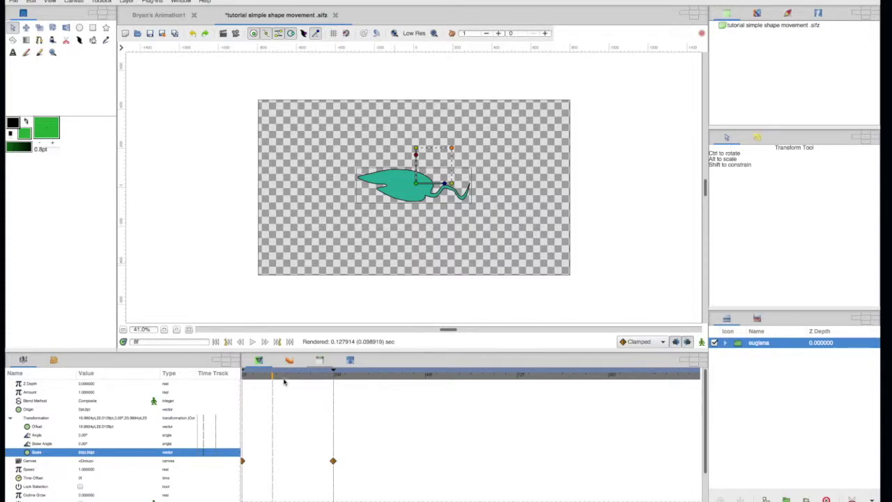
mouse_move(285, 378)
mouse_down()
mouse_move(241, 378)
mouse_move(323, 376)
mouse_move(241, 377)
mouse_move(328, 377)
mouse_move(251, 379)
mouse_move(311, 379)
mouse_move(280, 377)
mouse_up()
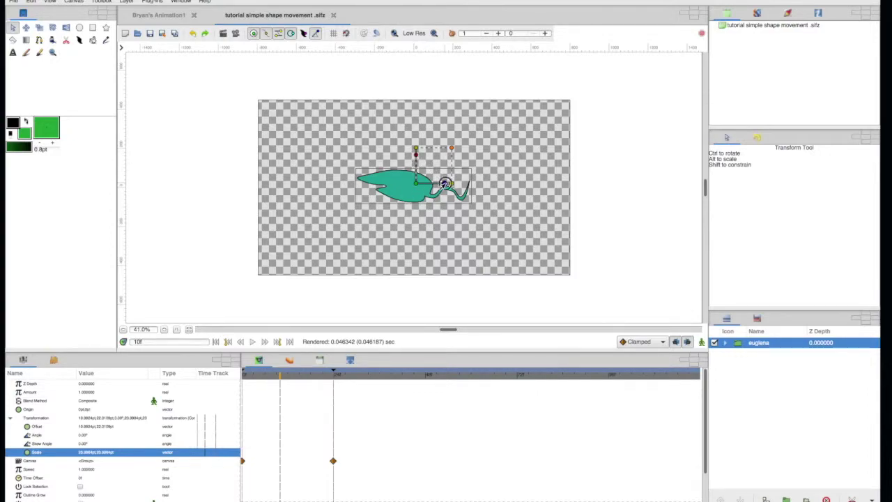
- Rotate the euglena group to about -62°, scrub to the start keyframe, and rotate it back to about 2.2°
drag(444, 183, 429, 214)
drag(280, 377, 237, 380)
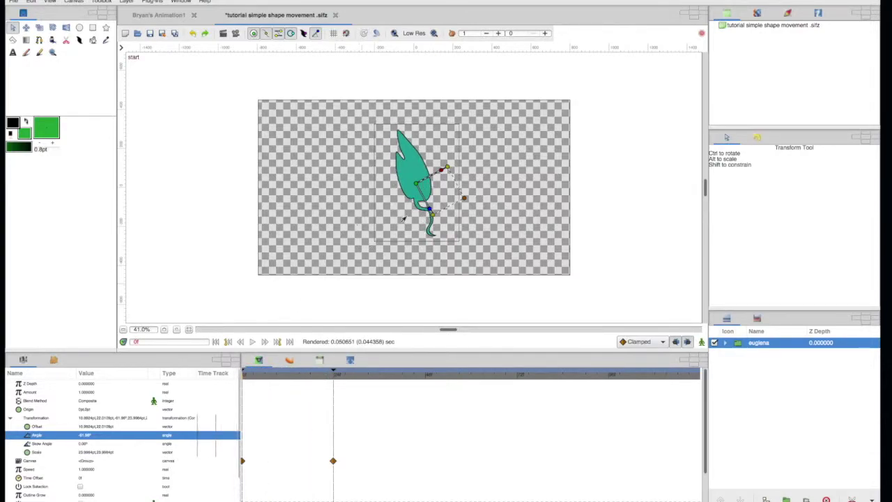
drag(440, 183, 395, 161)
- Try skewing the euglena group, bring the skew back to nearly zero, and adjust its vertical and horizontal scale separately
click(403, 153)
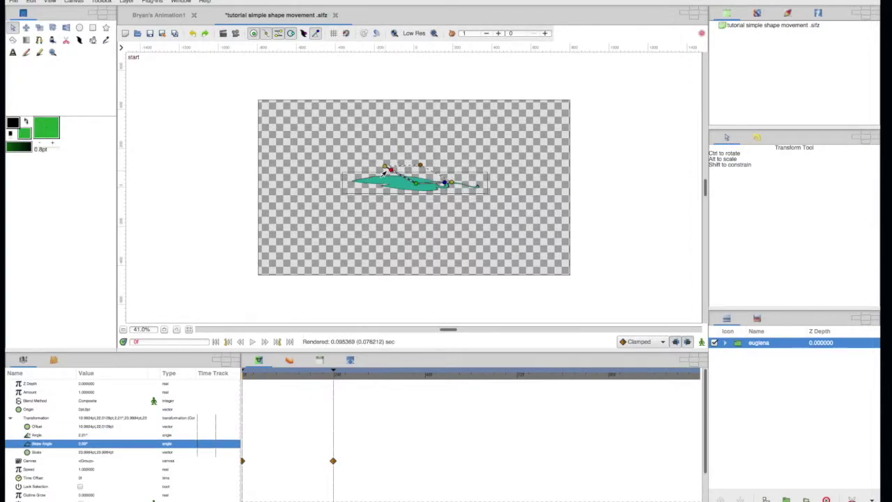
drag(389, 170, 415, 155)
mouse_move(414, 149)
mouse_down()
mouse_move(414, 138)
mouse_move(414, 148)
mouse_up()
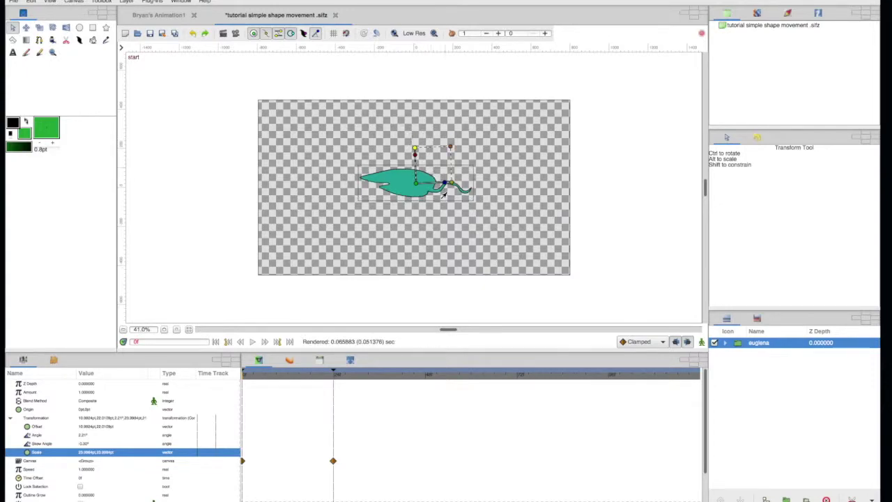
mouse_move(453, 183)
mouse_down()
mouse_move(443, 184)
mouse_move(451, 184)
mouse_up()
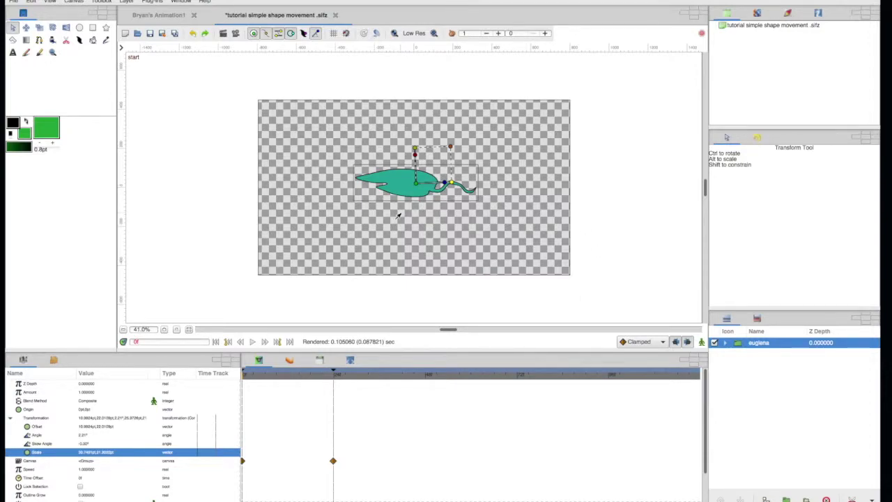
- Expand the euglena group, examine the region's and outline's own parameters, and collapse the group again
click(725, 343)
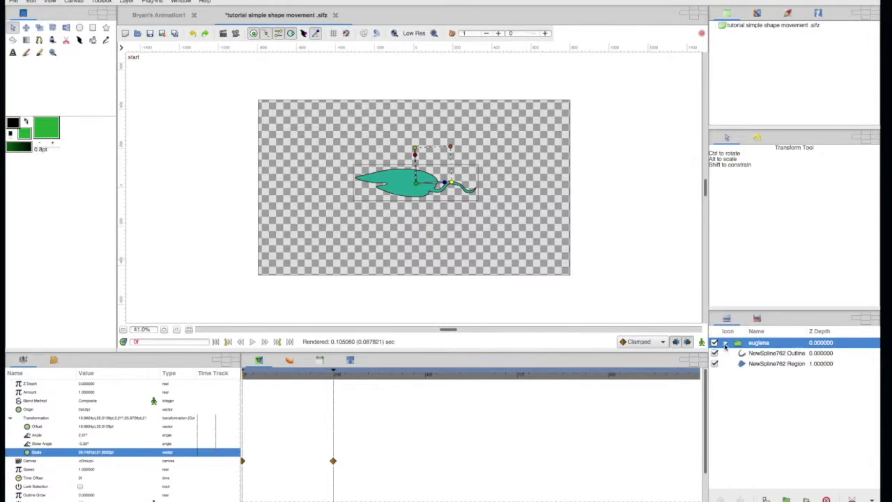
click(743, 364)
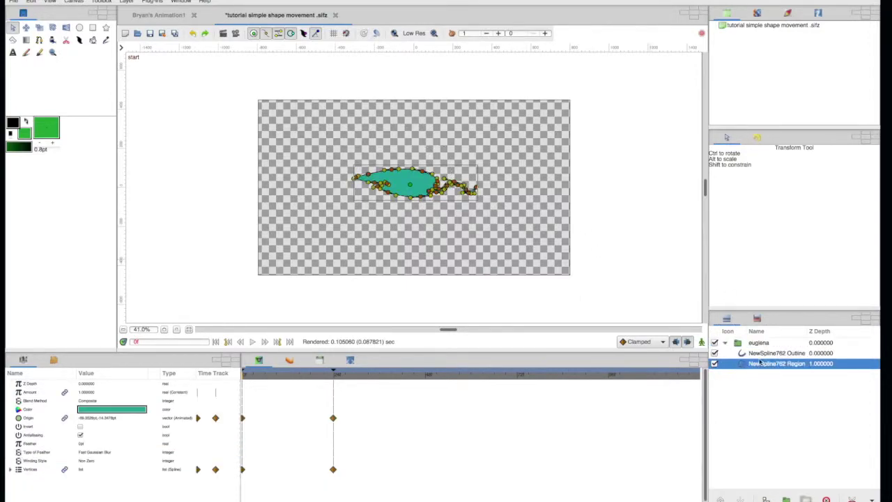
click(760, 353)
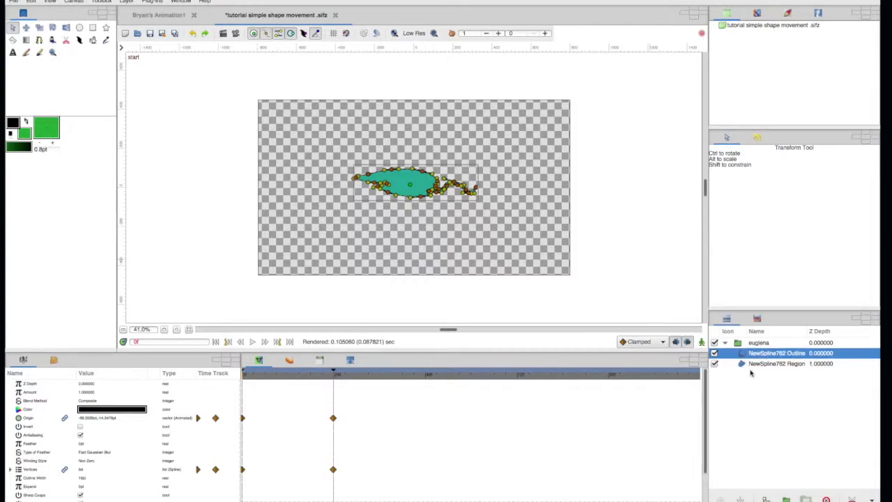
click(728, 343)
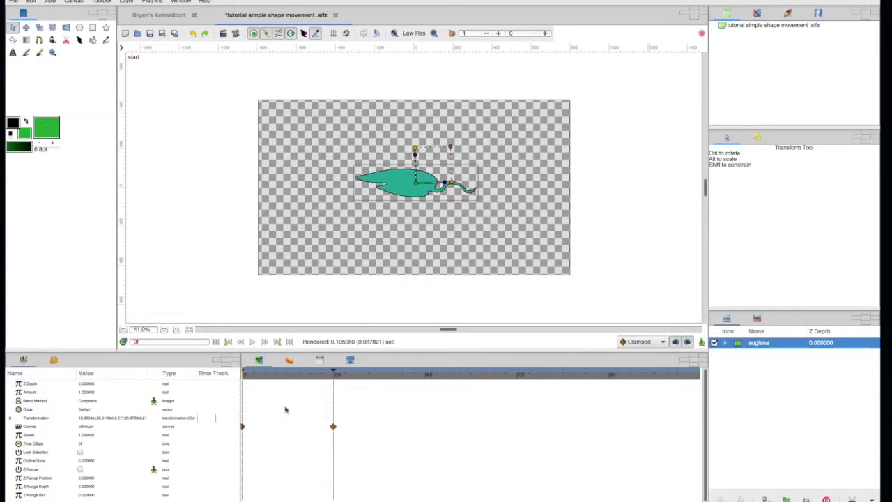
- Try the euglena group's Amount at 0.5 and set it back to 1
click(90, 394)
text(0.5)
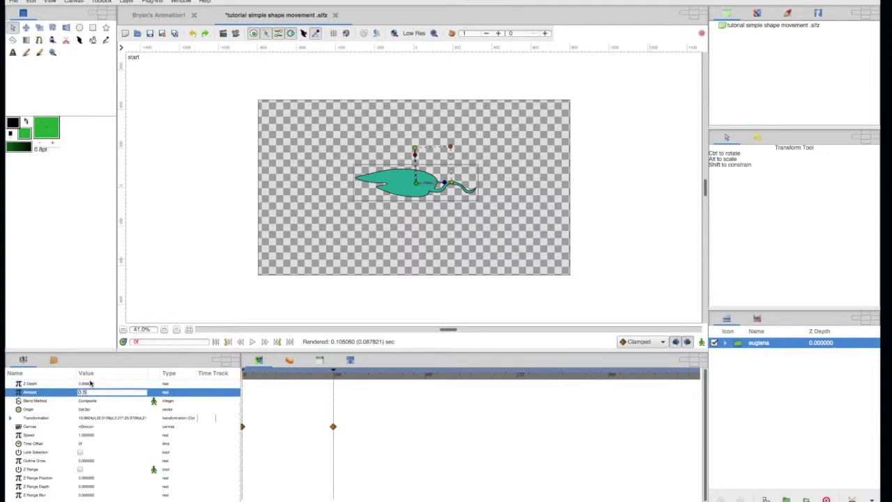
key(Return)
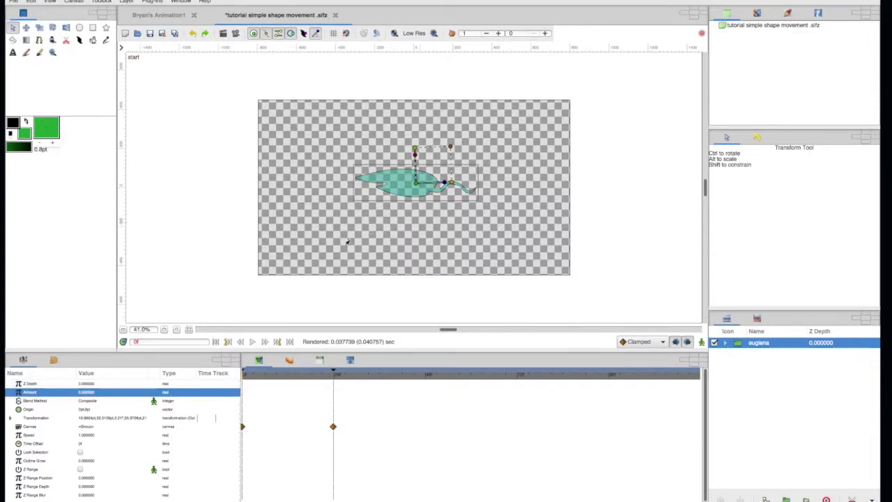
click(86, 392)
text(1)
key(Return)
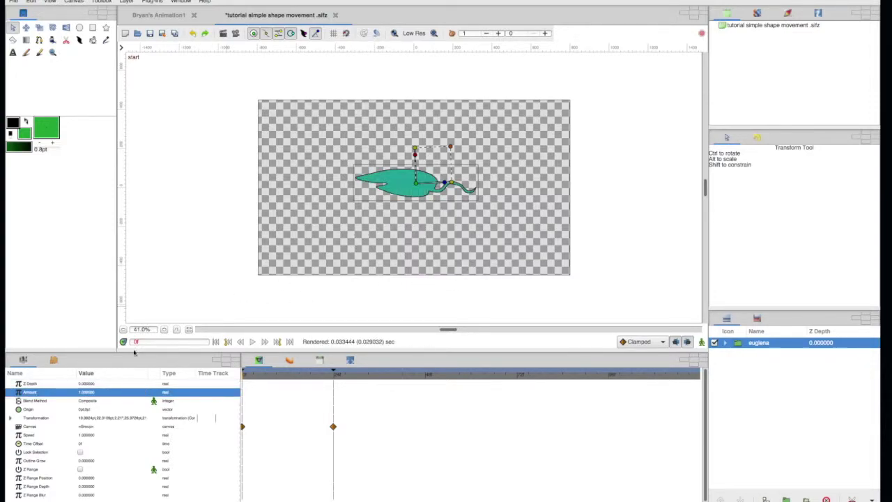
- Move the euglena group toward the right side of the canvas and rotate it nearly level, to about -0.9°
drag(415, 182, 459, 198)
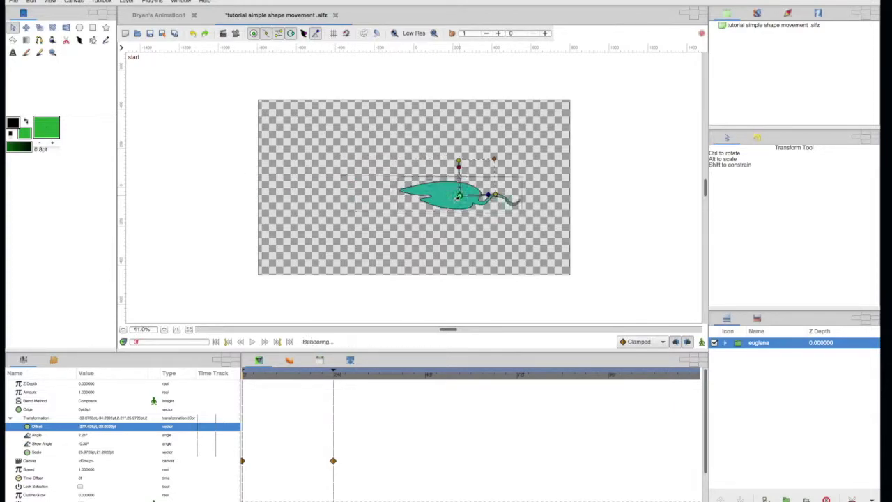
click(487, 197)
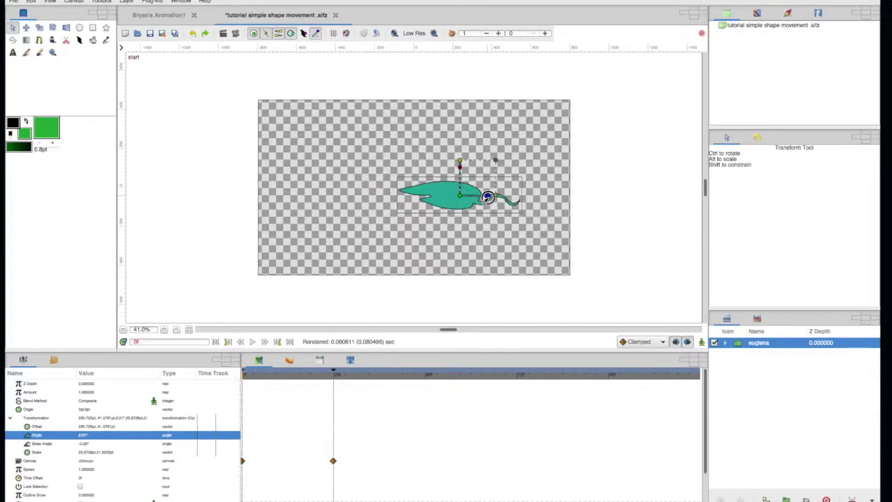
drag(487, 197, 488, 198)
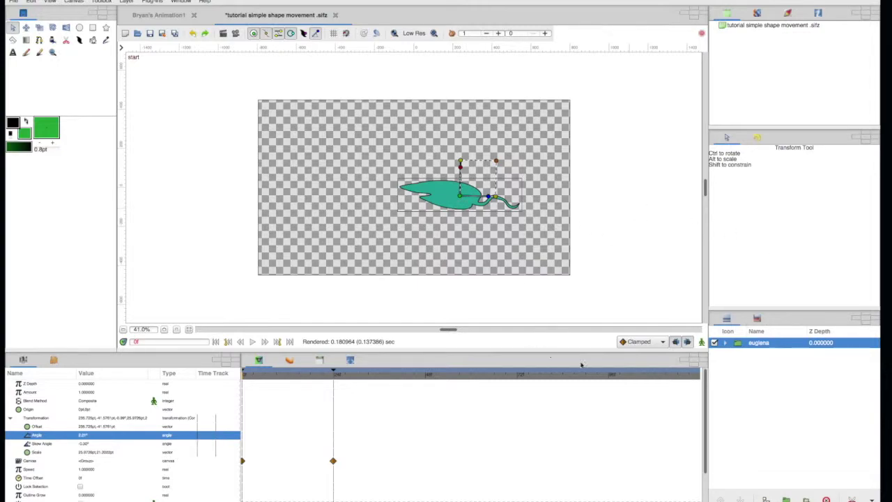
drag(461, 196, 500, 195)
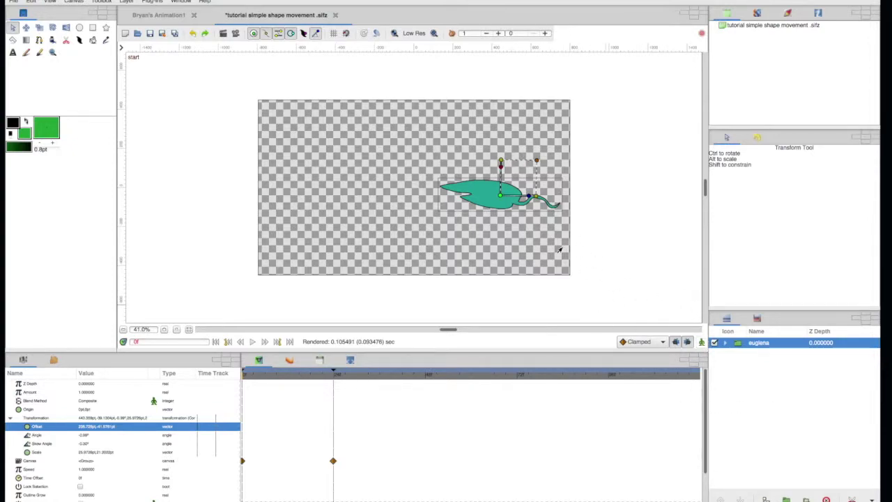
drag(498, 195, 408, 192)
drag(284, 375, 227, 379)
drag(407, 190, 495, 197)
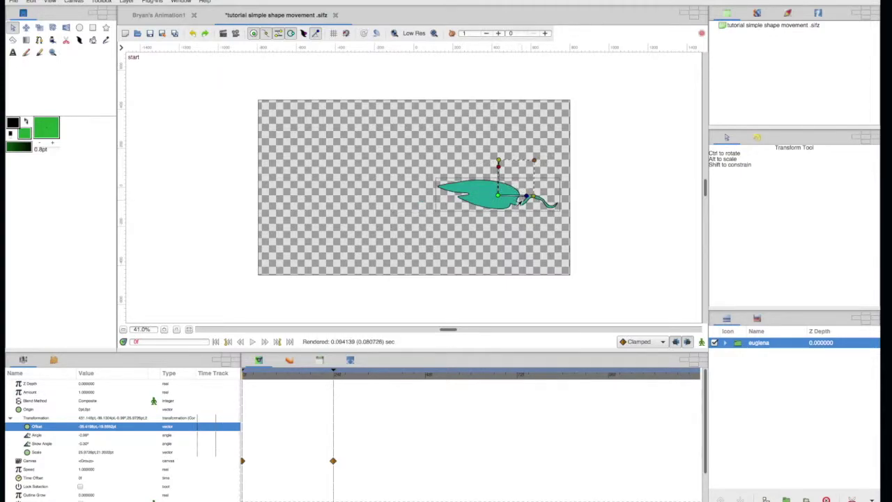
- Turn on animate mode and place the euglena group at the canvas's right edge at frame 0 and its left edge at frame 24
click(702, 342)
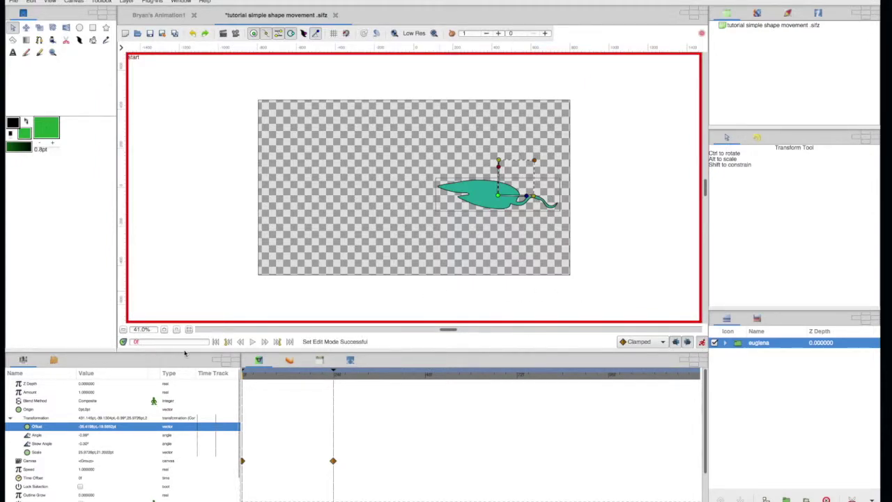
drag(499, 195, 533, 198)
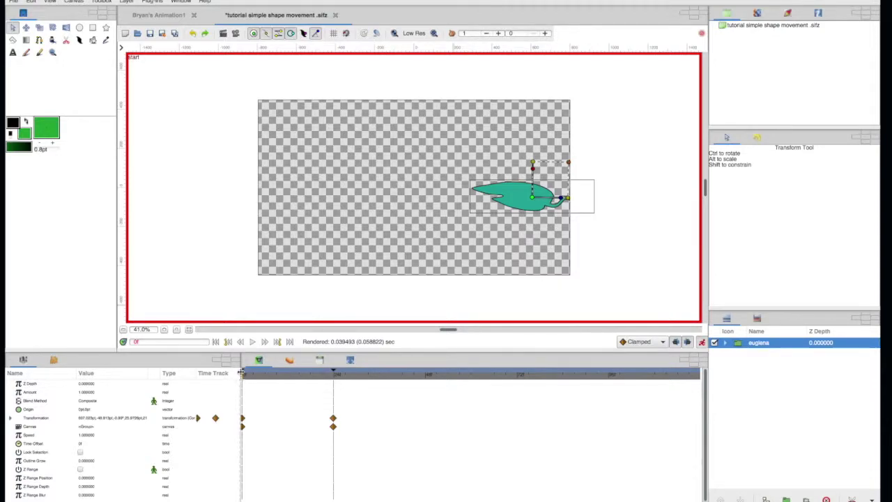
click(334, 376)
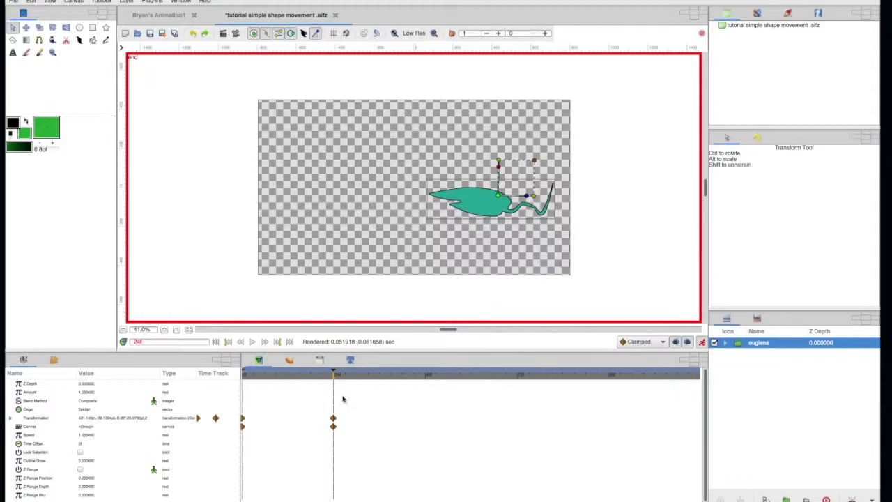
drag(497, 195, 290, 195)
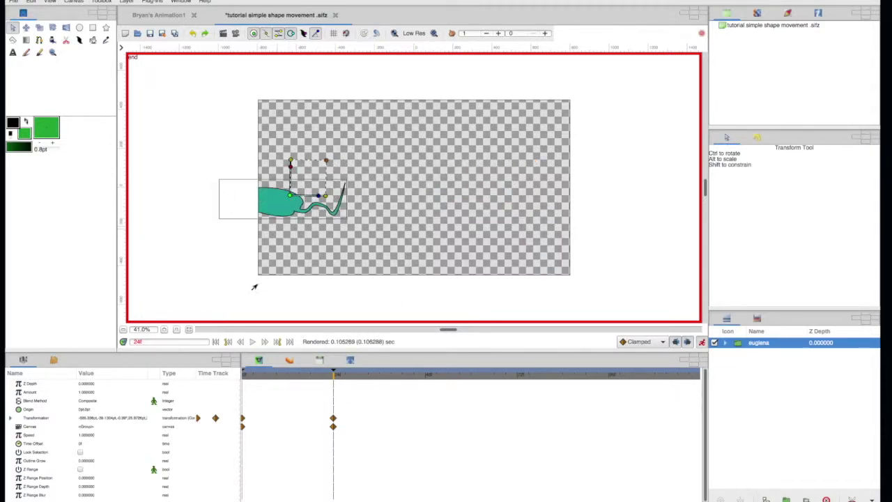
- Play the group's movement from the first frame, return to the start, and save the file
click(215, 342)
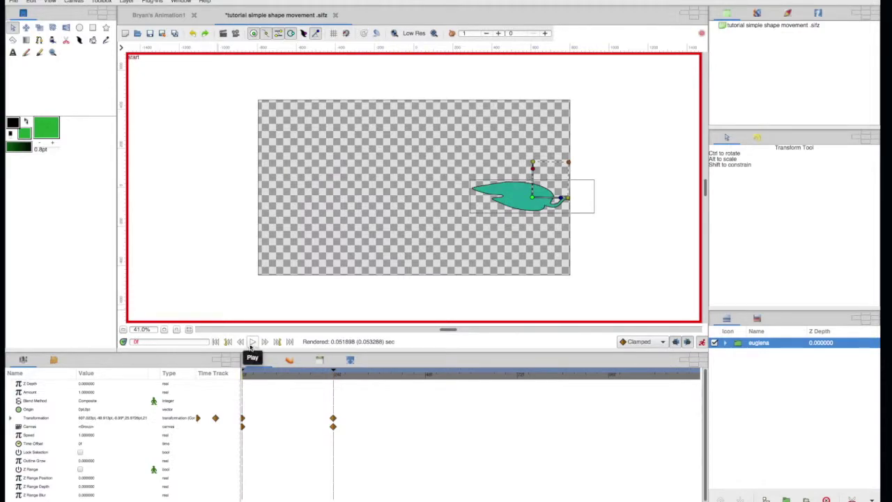
click(253, 343)
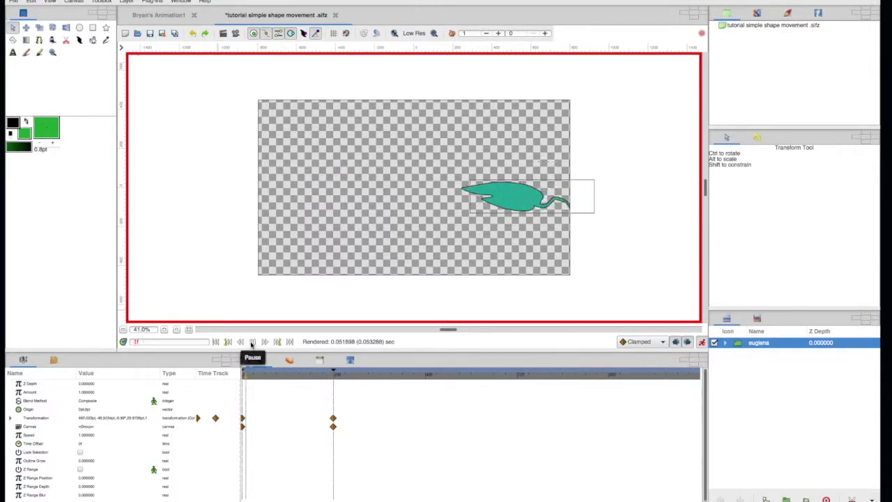
click(252, 342)
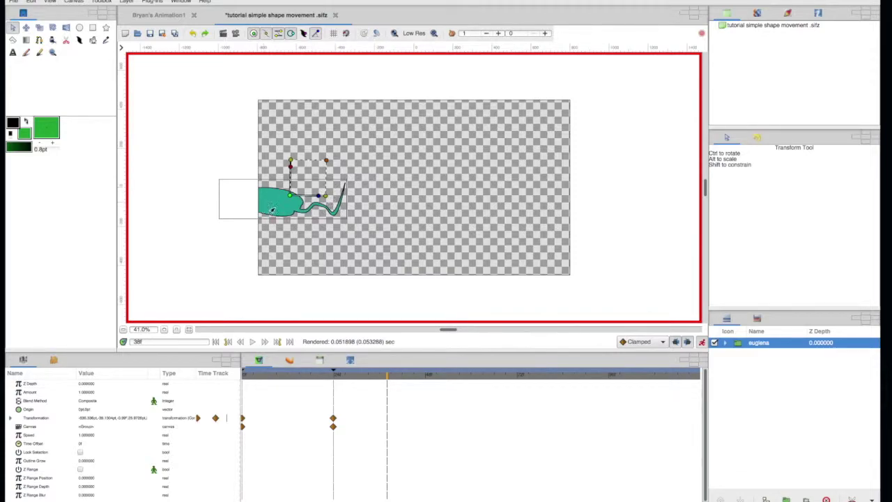
click(216, 341)
key(ctrl+s)
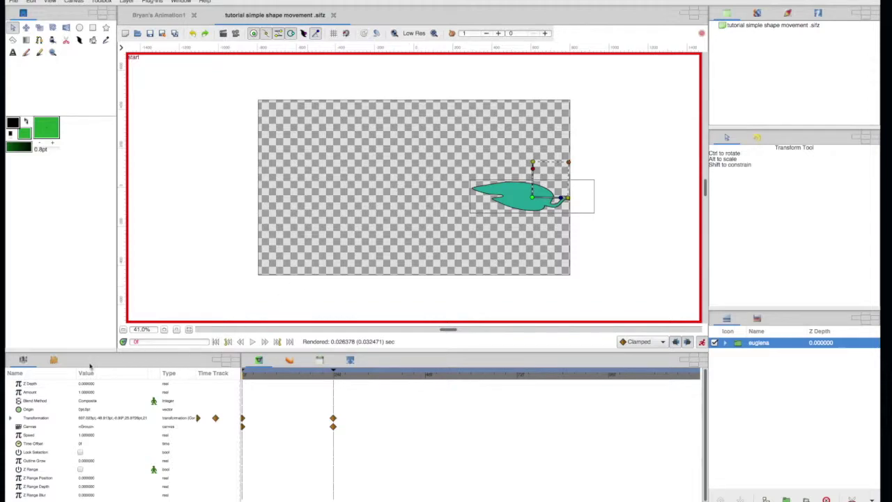
- Move the end keyframe to frame 100 in the keyframe list
click(54, 360)
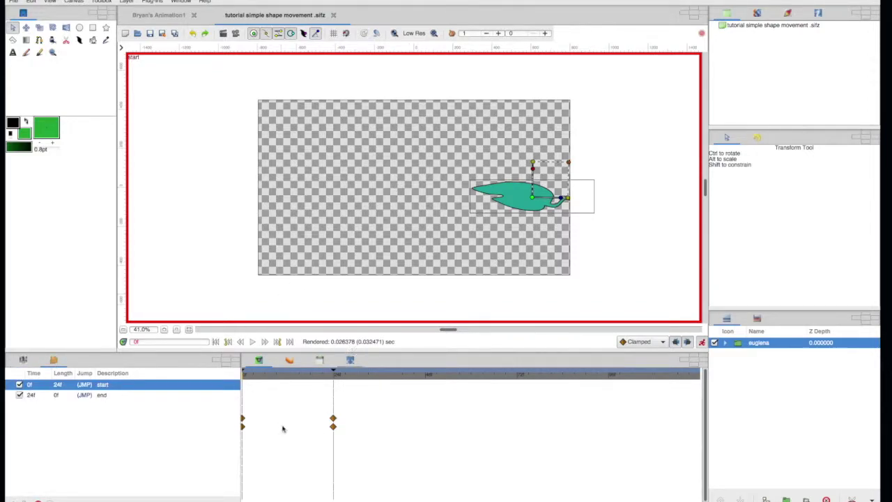
click(34, 395)
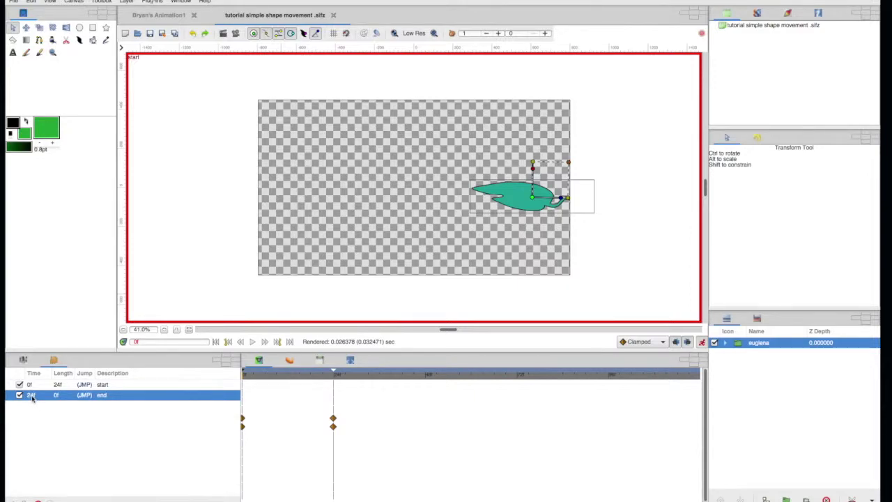
double_click(32, 396)
text(100)
key(Return)
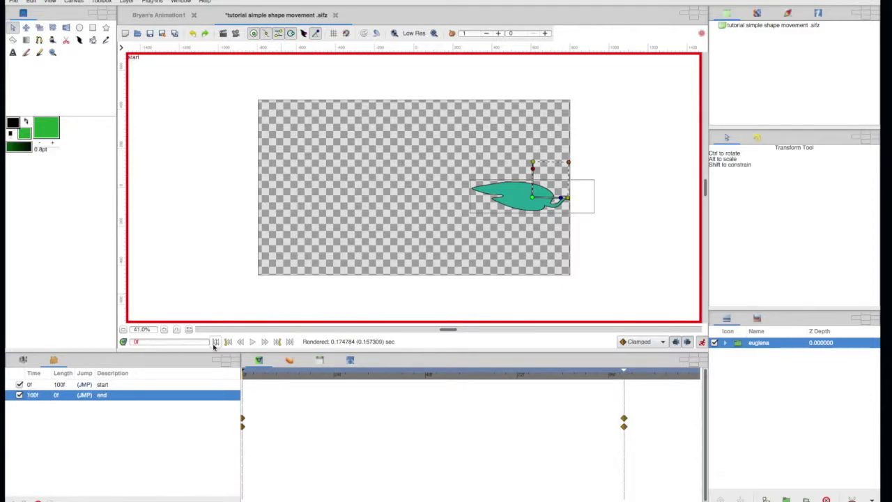
- Play the lengthened animation from the start and scrub through its frames to review the group's motion
click(251, 345)
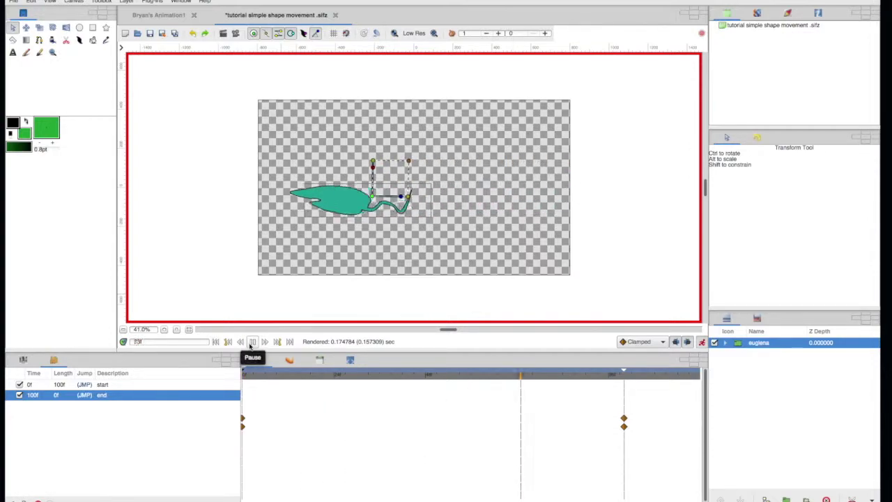
click(215, 341)
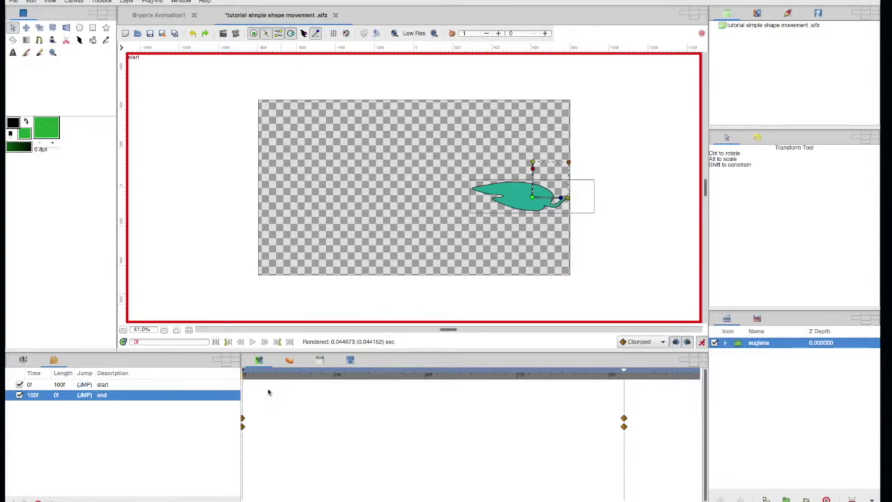
drag(287, 380, 440, 378)
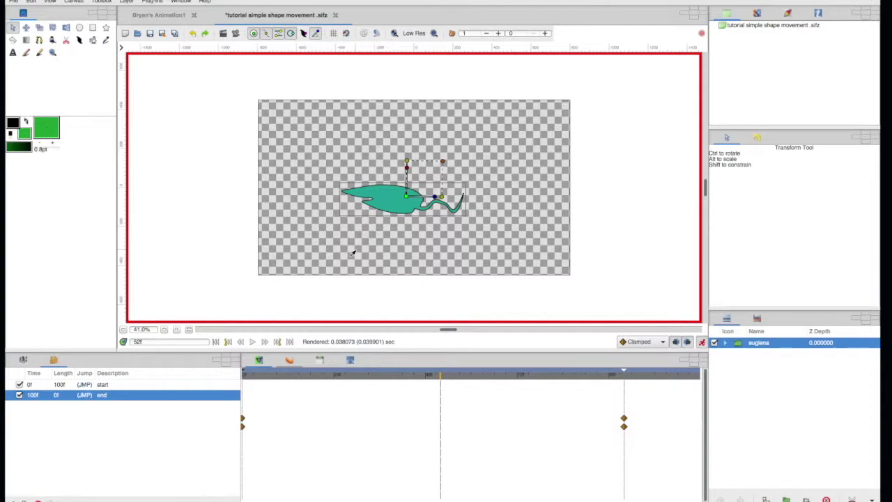
click(277, 375)
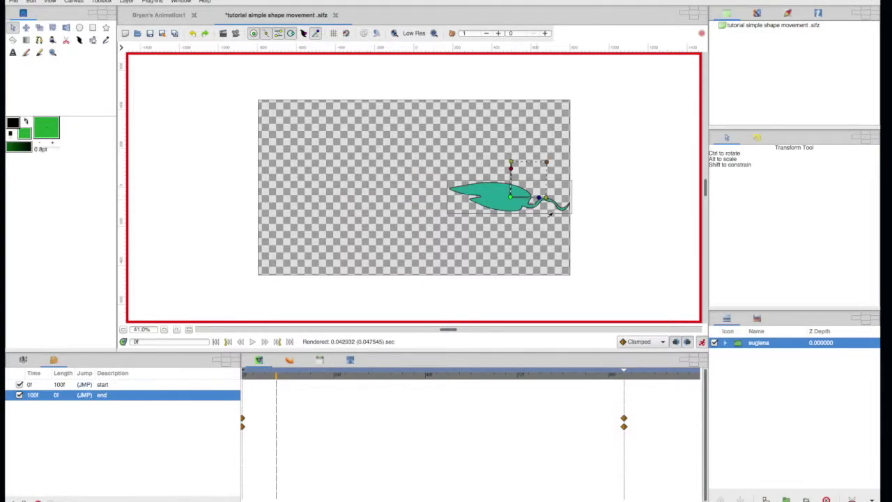
- Keyframe a wobble on the euglena group by tilting it alternately up and down at about frames 12, 22, 32 and 42
click(287, 376)
drag(531, 199, 531, 191)
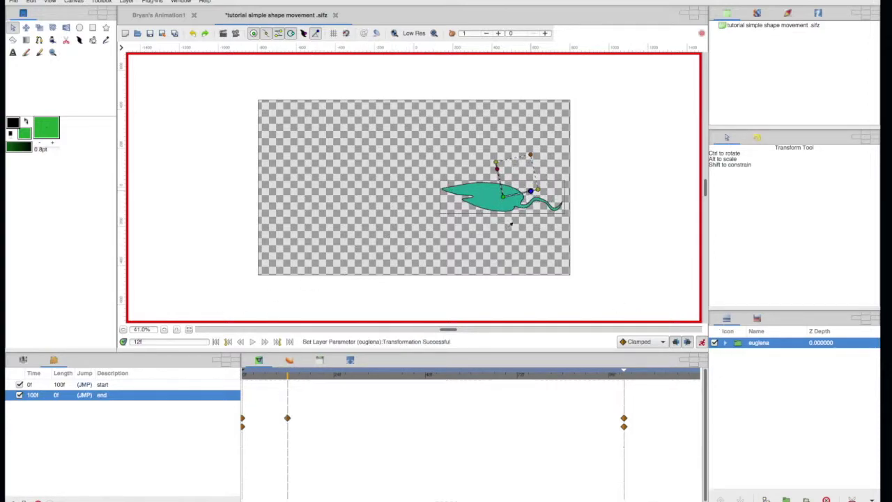
click(326, 376)
mouse_move(506, 203)
mouse_down()
mouse_move(514, 193)
mouse_move(507, 202)
mouse_up()
click(364, 376)
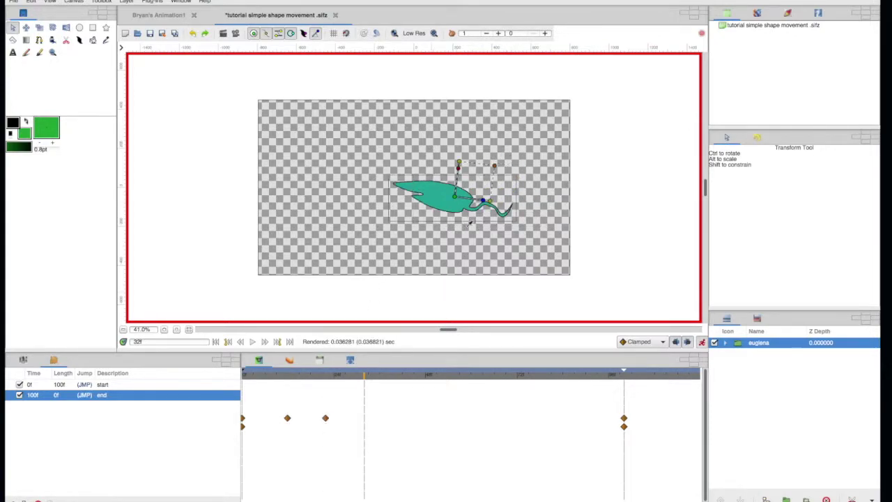
drag(478, 198, 481, 189)
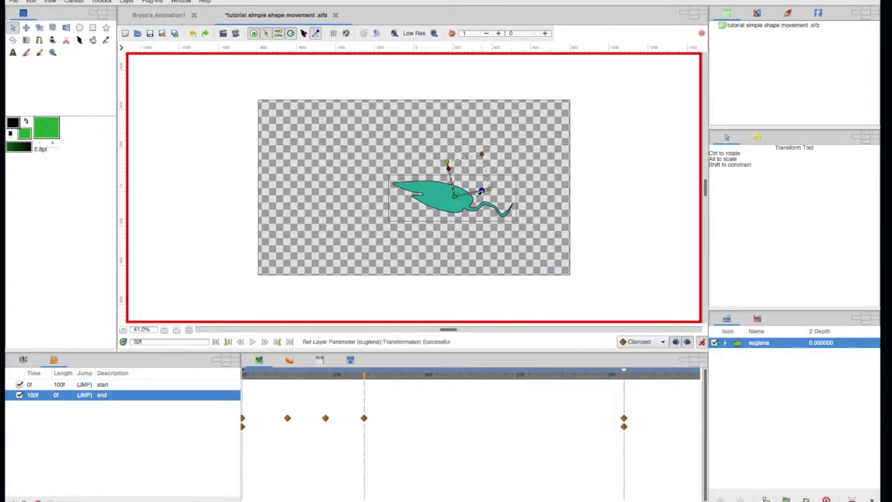
click(402, 377)
drag(458, 191, 459, 200)
- Go to frame 54, expand the euglena group's Transformation parameter, and select its Angle
click(449, 376)
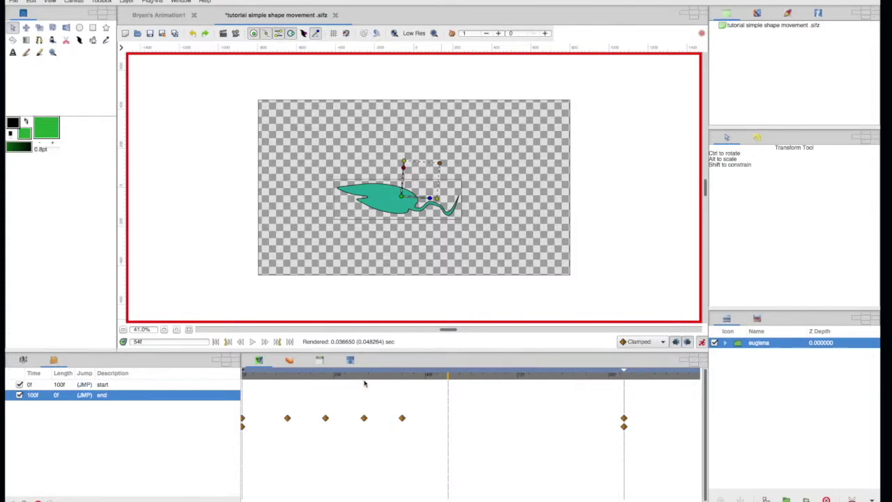
click(23, 358)
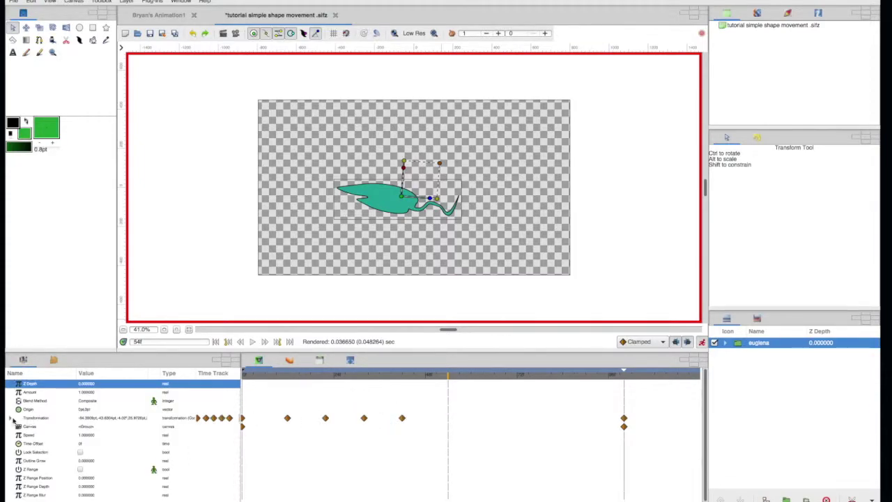
click(11, 419)
click(38, 436)
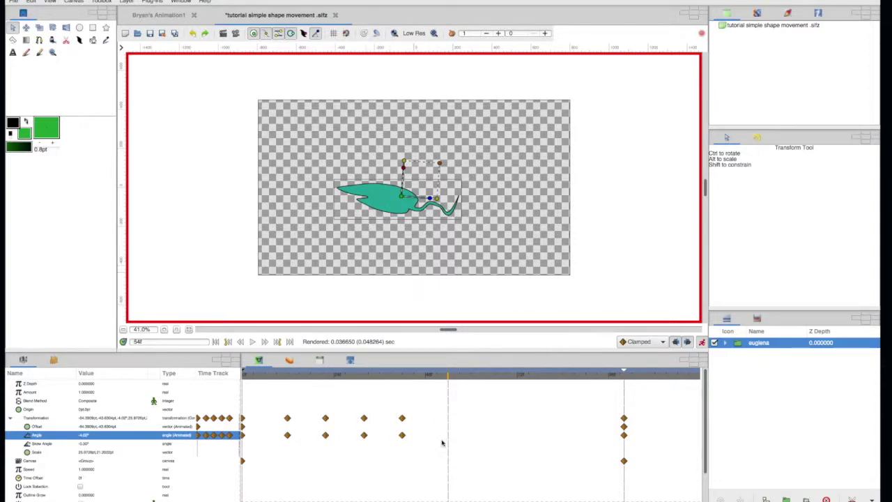
- Duplicate the Angle waypoint from frame 32 at frame 53
right_click(365, 438)
mouse_move(383, 429)
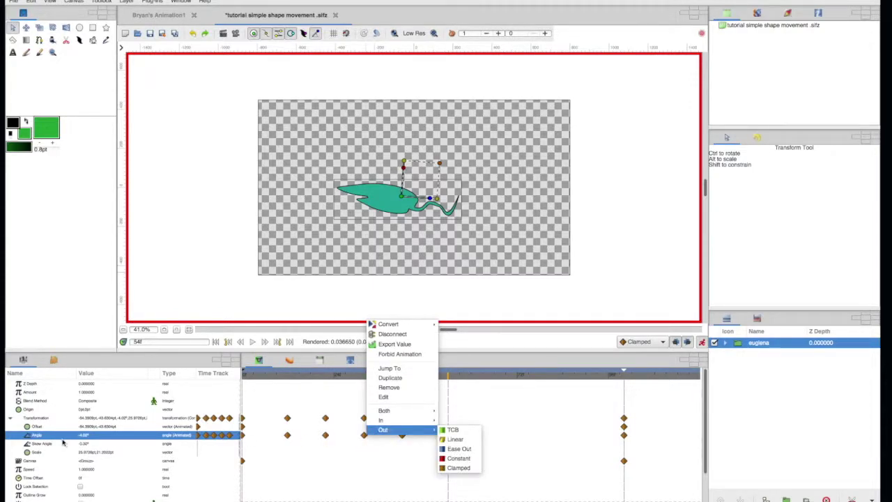
click(363, 437)
click(363, 375)
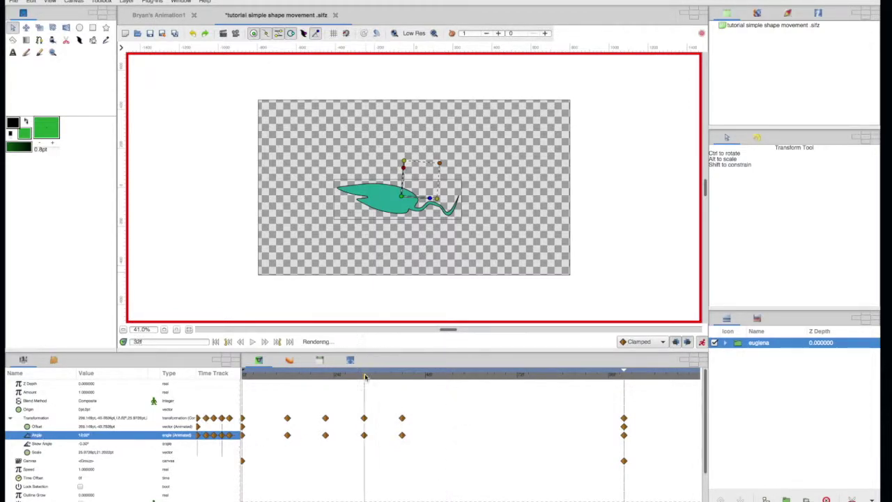
click(444, 377)
right_click(363, 435)
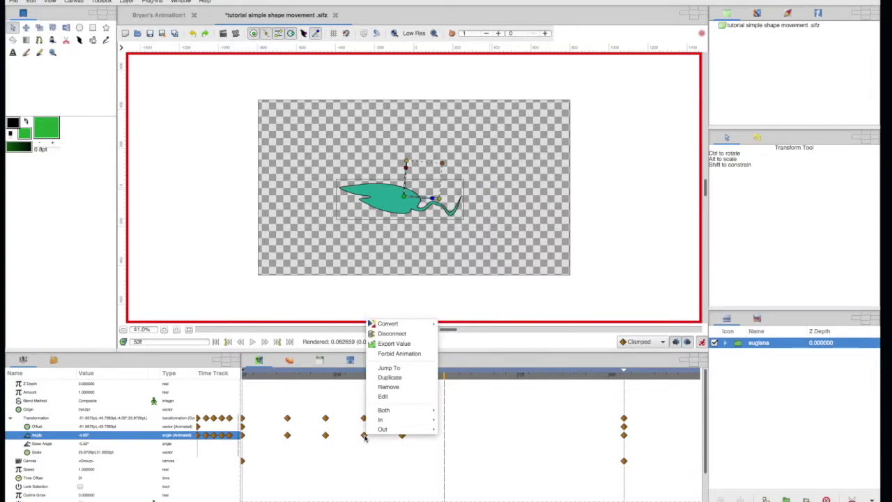
click(388, 377)
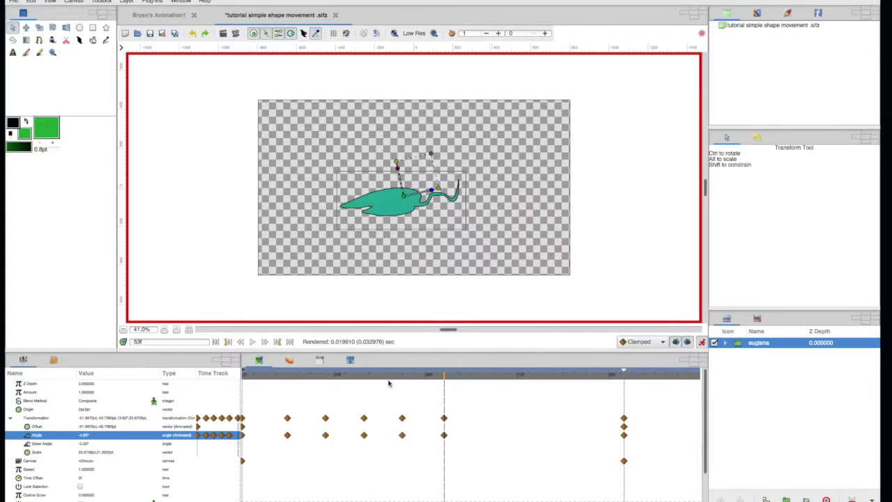
- Continue the wobble by duplicating the Angle waypoints from about frames 42, 53 and 64 at frames 64, 75 and 87, and check the motion
drag(449, 375, 487, 377)
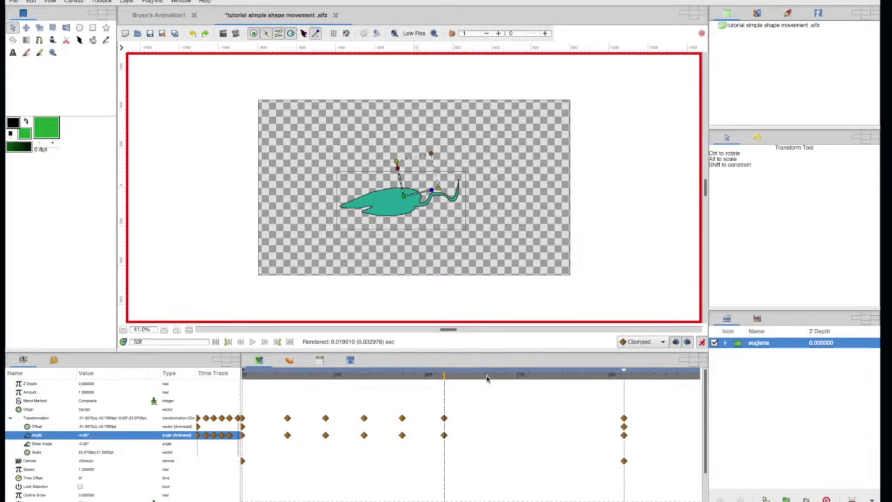
right_click(401, 435)
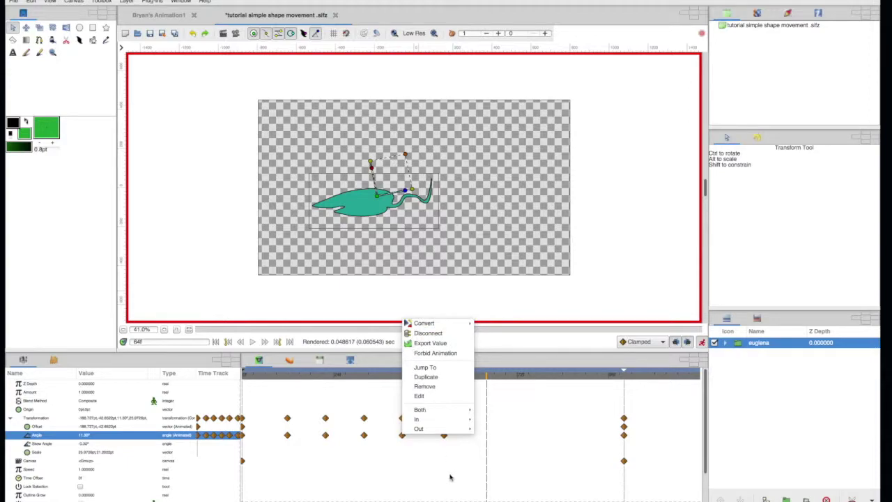
click(426, 377)
click(528, 377)
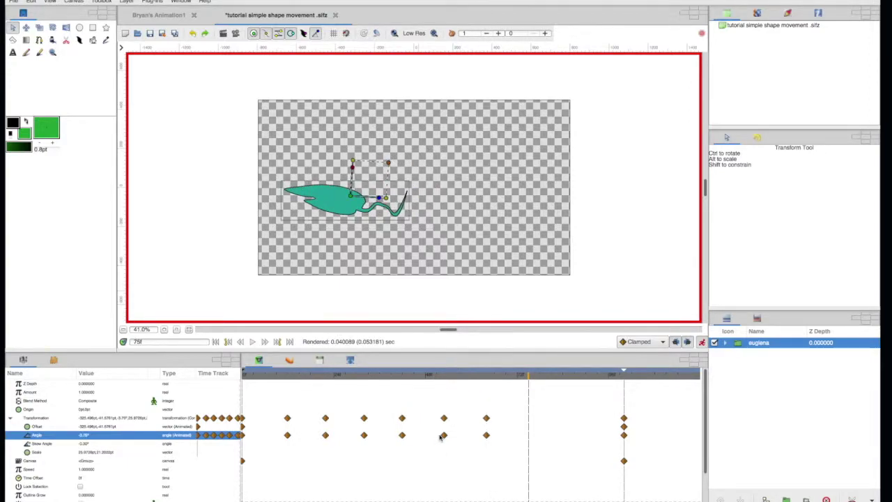
right_click(444, 435)
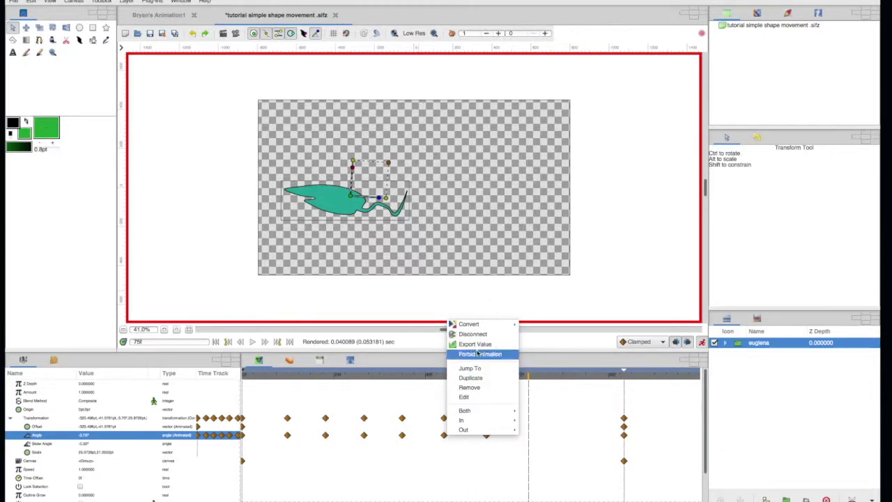
click(470, 378)
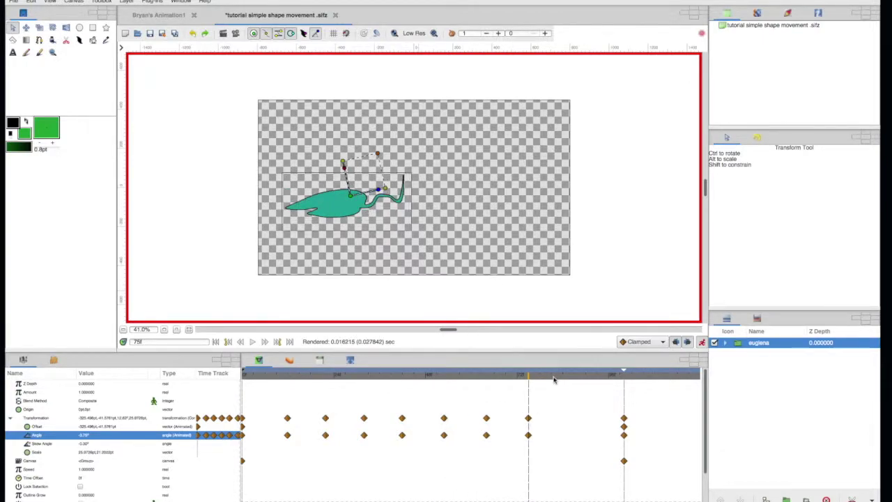
click(574, 375)
right_click(487, 435)
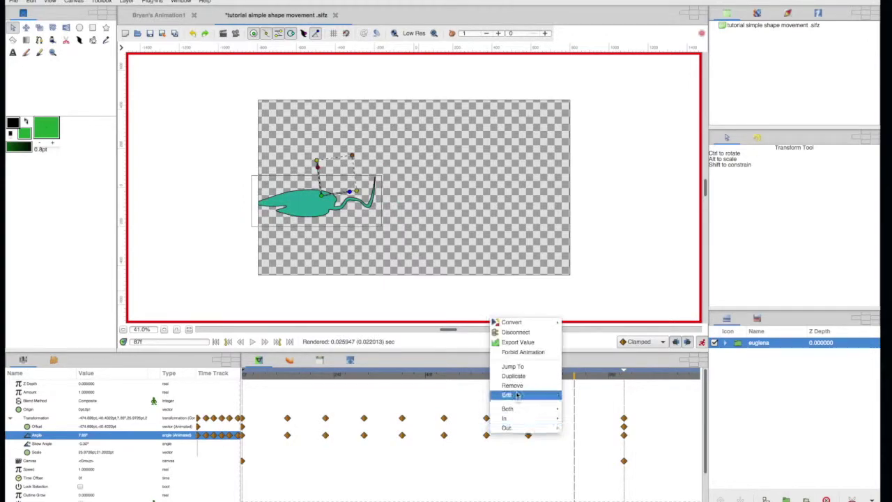
click(520, 376)
drag(598, 375, 624, 375)
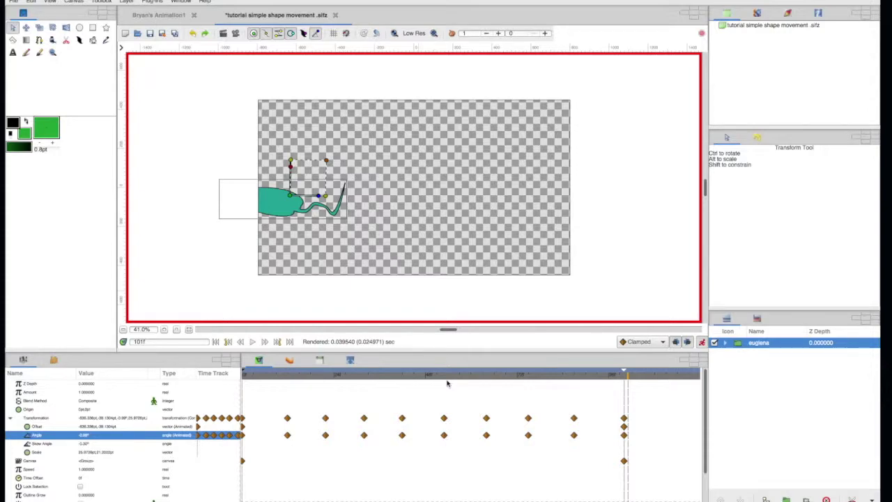
click(414, 375)
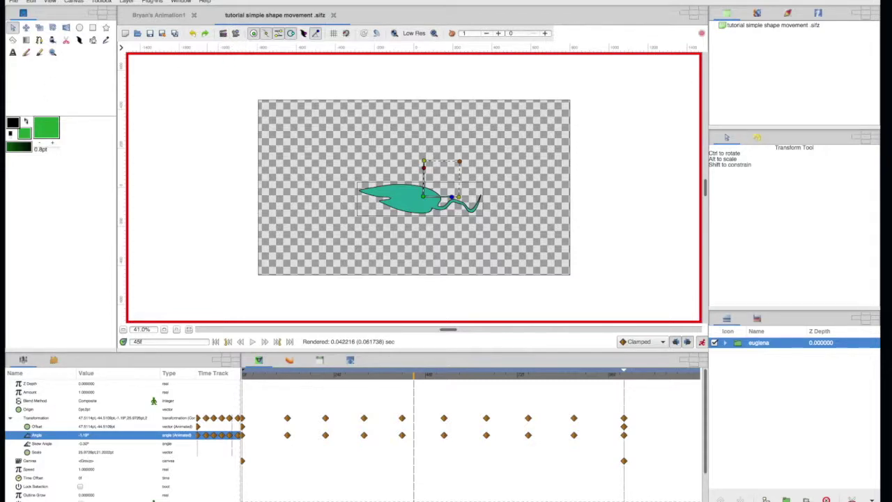
- Render an animation preview with quality 0.40 and 20 FPS
click(235, 32)
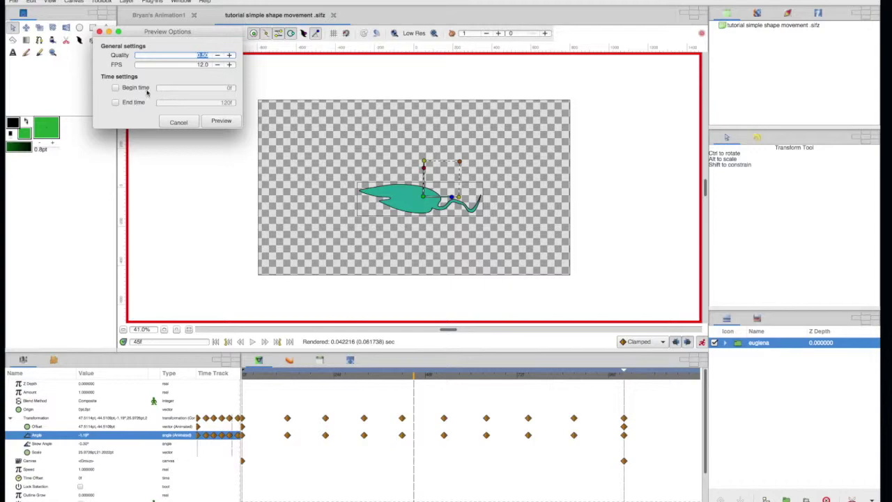
click(217, 56)
click(229, 65)
click(229, 64)
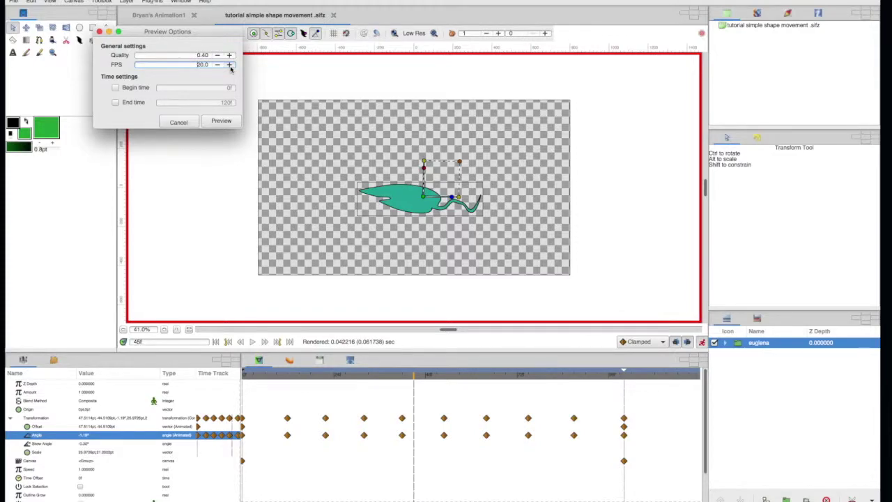
click(221, 122)
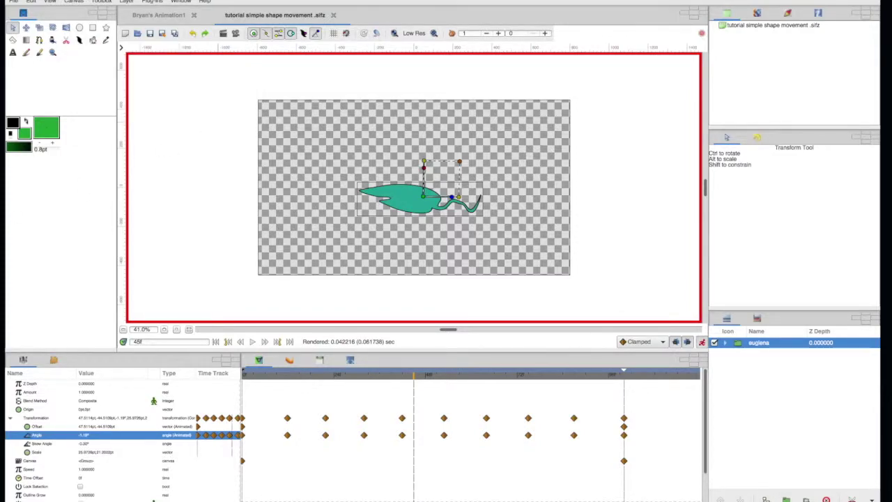
- Set the preview zoom to Fit, reposition and enlarge the preview window, and play the rendered animation
drag(578, 90, 152, 2)
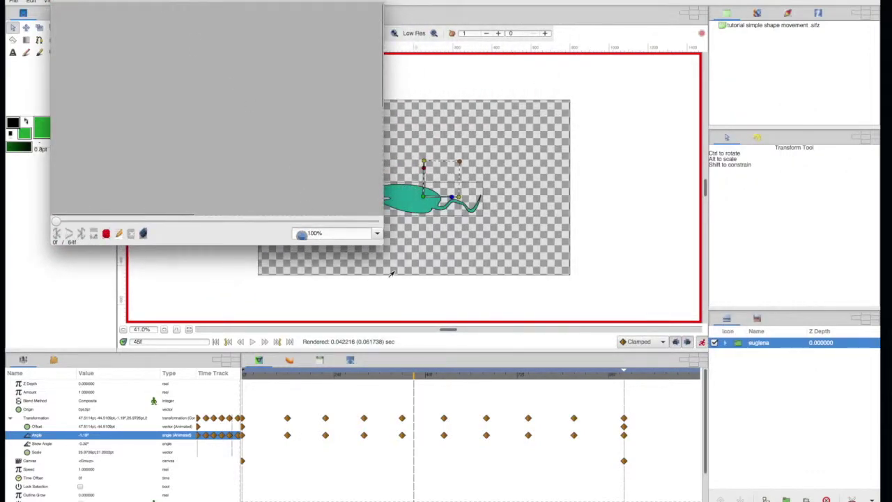
click(378, 234)
click(313, 288)
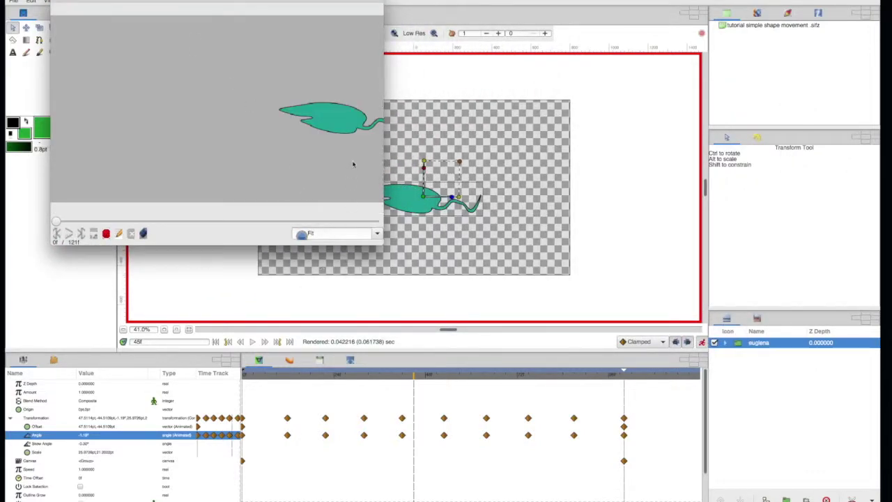
drag(382, 246, 668, 432)
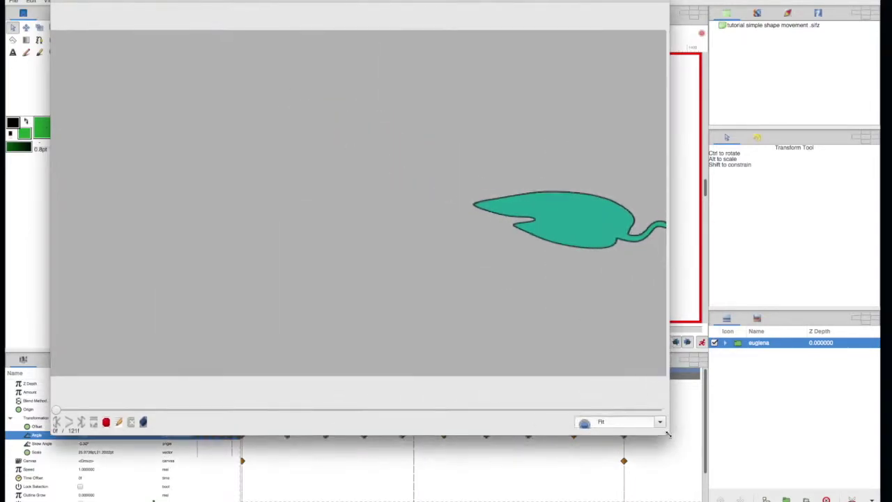
click(69, 422)
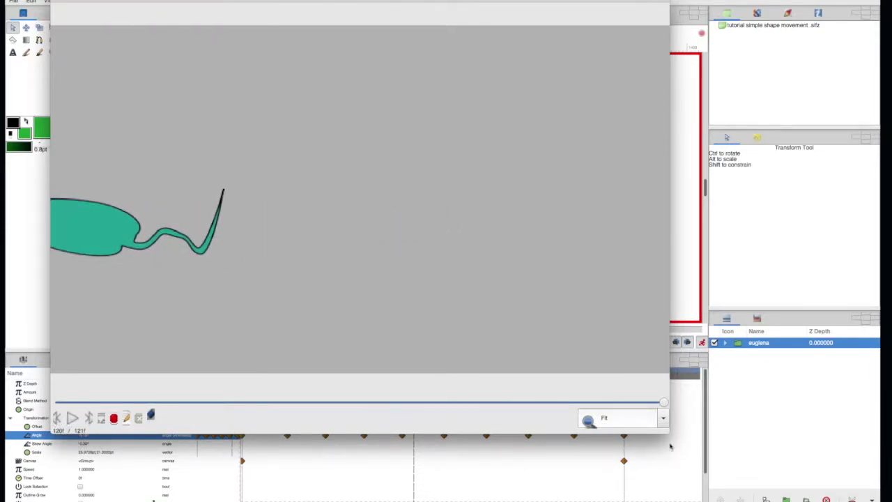
- Rewind the preview to its first frame and render it again from the preview options
drag(663, 402, 54, 395)
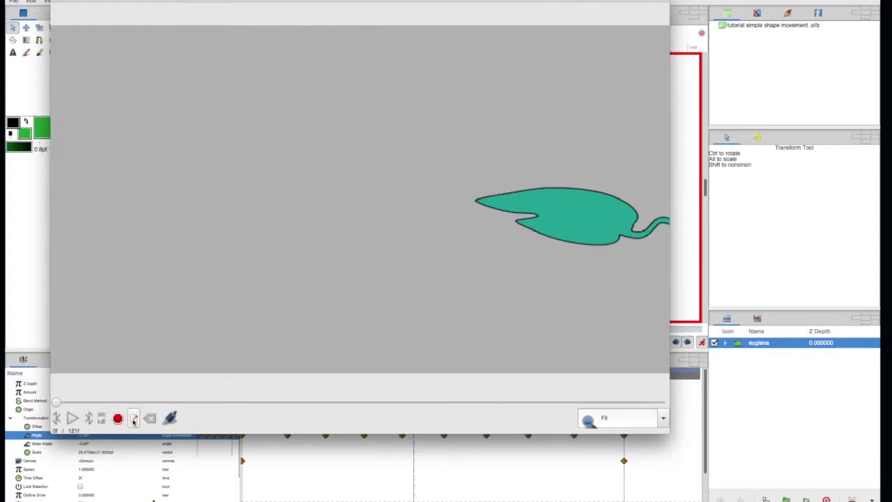
click(134, 418)
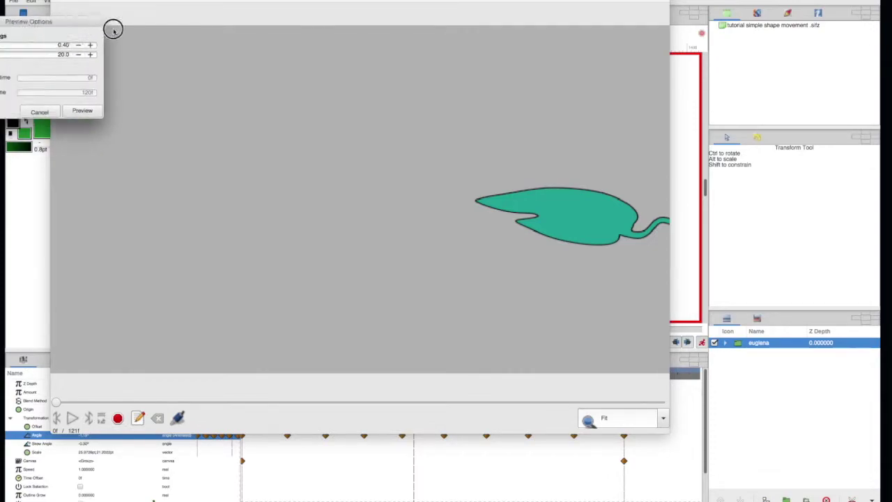
click(196, 120)
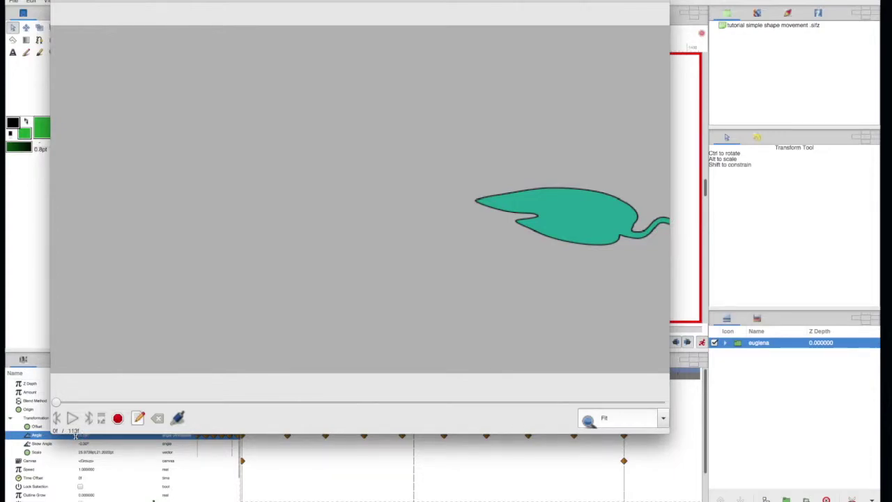
- Scrub back and forth through the re-rendered preview and play it to examine the euglena's swimming and wobbling motion
drag(57, 403, 376, 401)
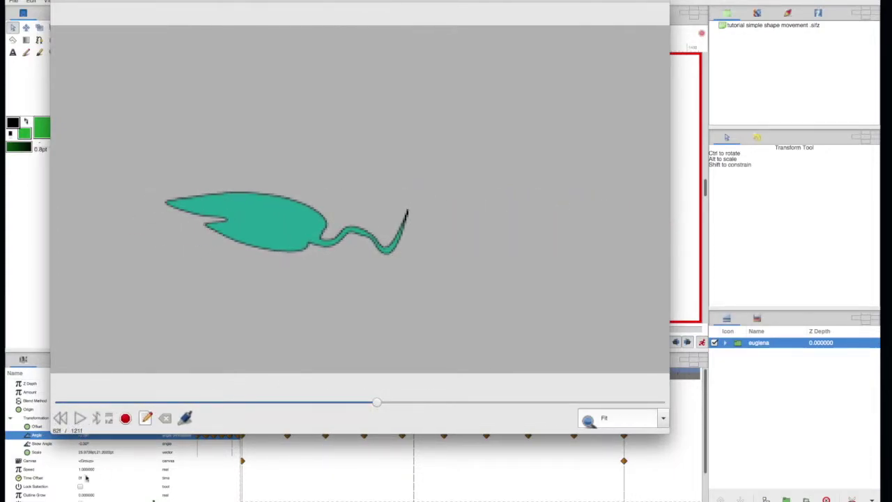
drag(377, 404, 316, 402)
mouse_move(258, 403)
mouse_down()
mouse_move(35, 409)
mouse_move(585, 404)
mouse_move(592, 396)
mouse_move(277, 405)
mouse_move(54, 386)
mouse_move(143, 381)
mouse_move(50, 386)
mouse_move(271, 396)
mouse_up()
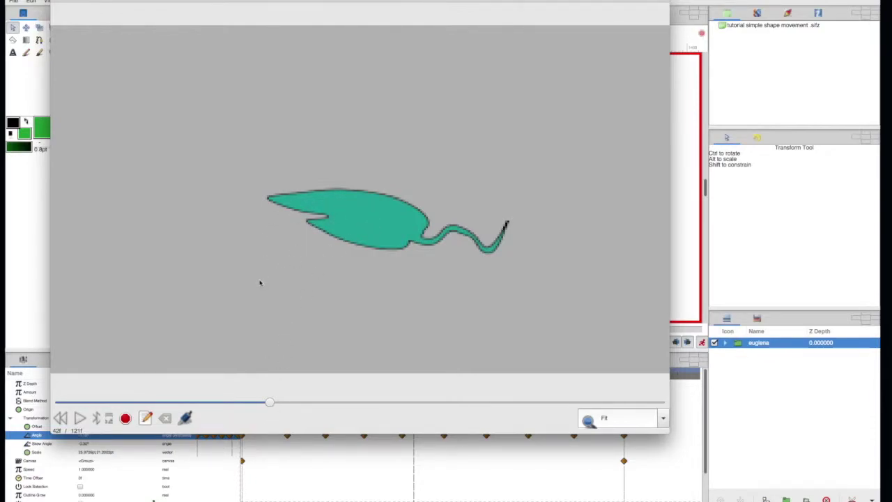
drag(269, 402, 657, 402)
drag(461, 397, 63, 370)
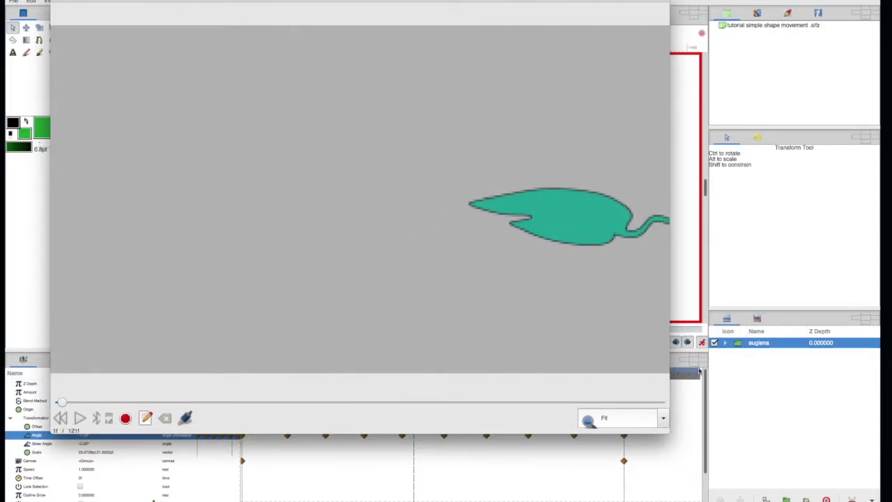
drag(69, 404, 56, 402)
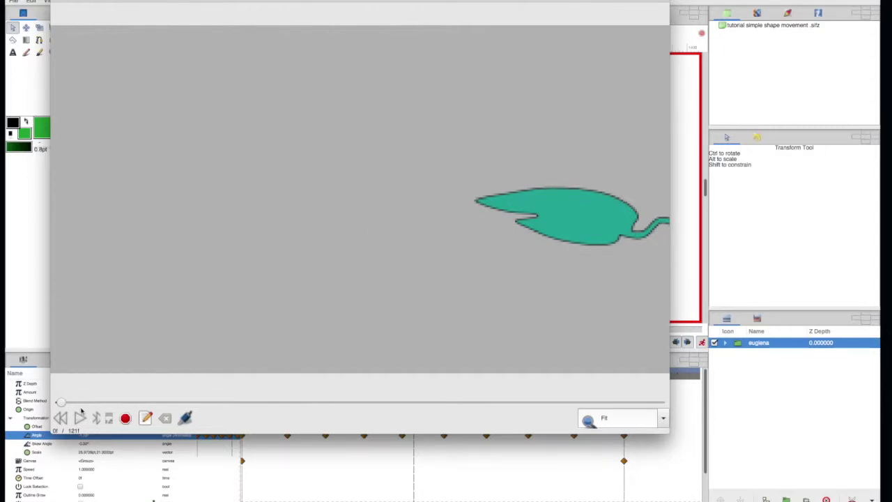
click(80, 416)
drag(56, 402, 198, 402)
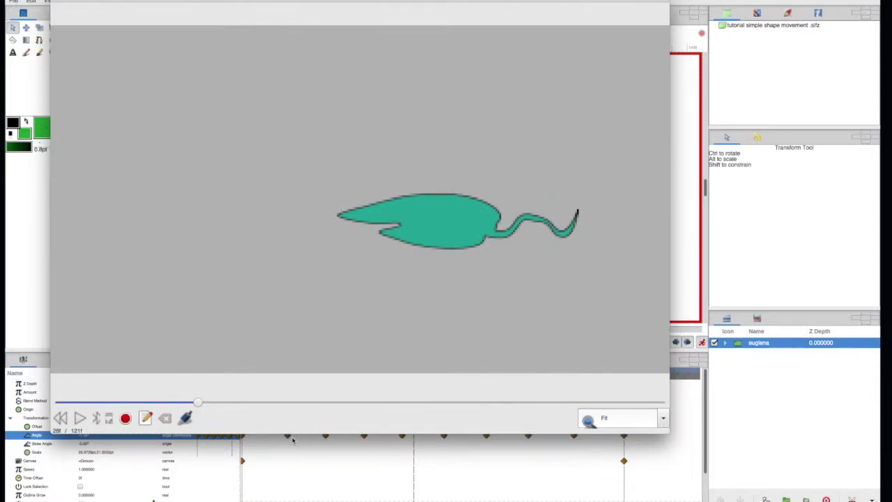
- Shrink the preview window to uncover the canvas and timeline, and rewind the preview to frame 0
drag(512, 434, 508, 375)
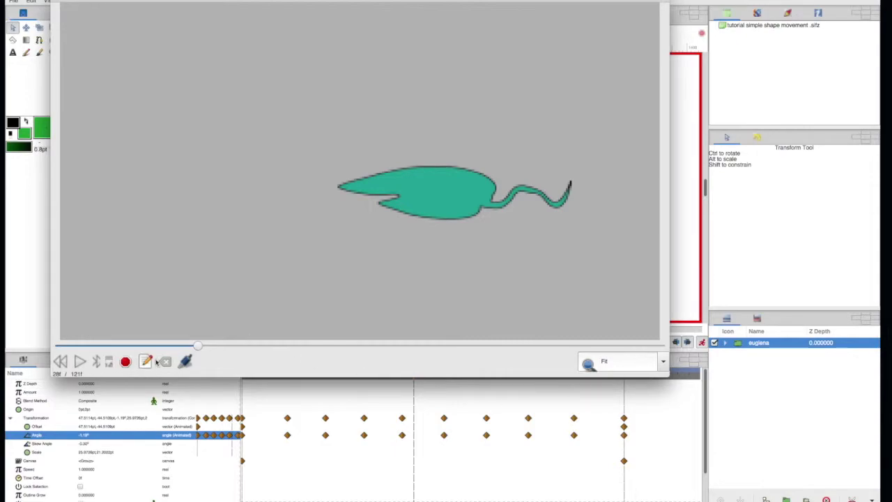
drag(197, 347, 35, 339)
drag(88, 346, 50, 323)
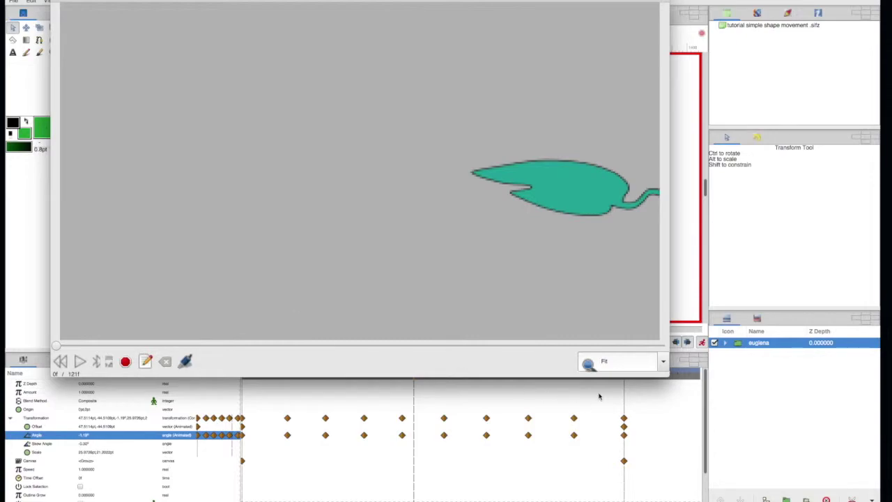
drag(669, 376, 454, 304)
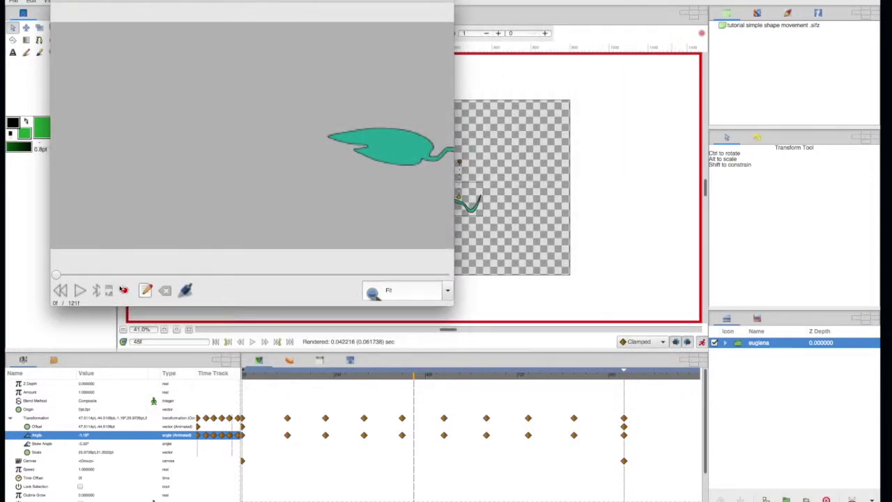
drag(50, 273, 34, 261)
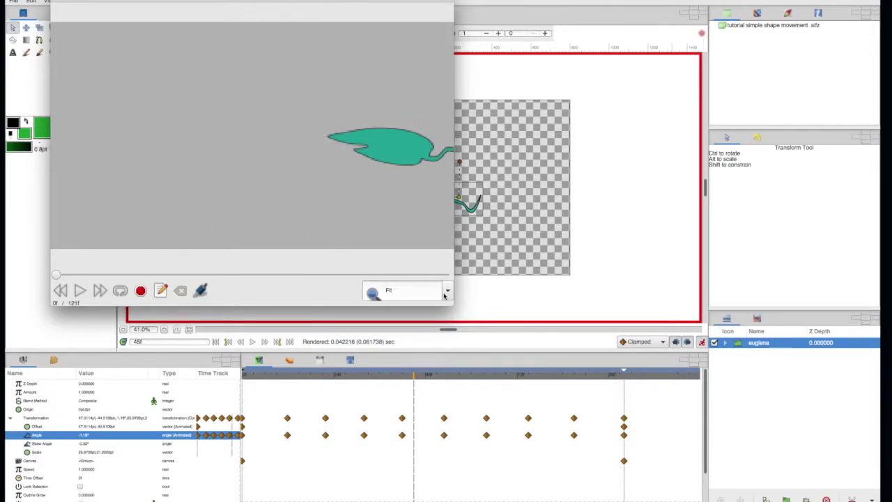